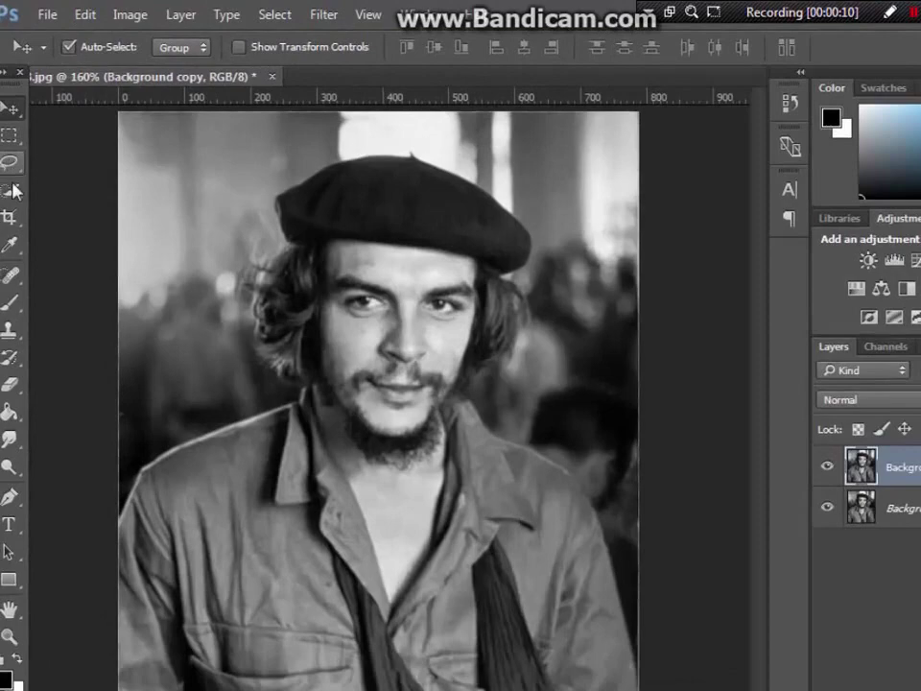
Step: Select the man's face from the forehead down to the chin with the Quick Selection tool
click(376, 268)
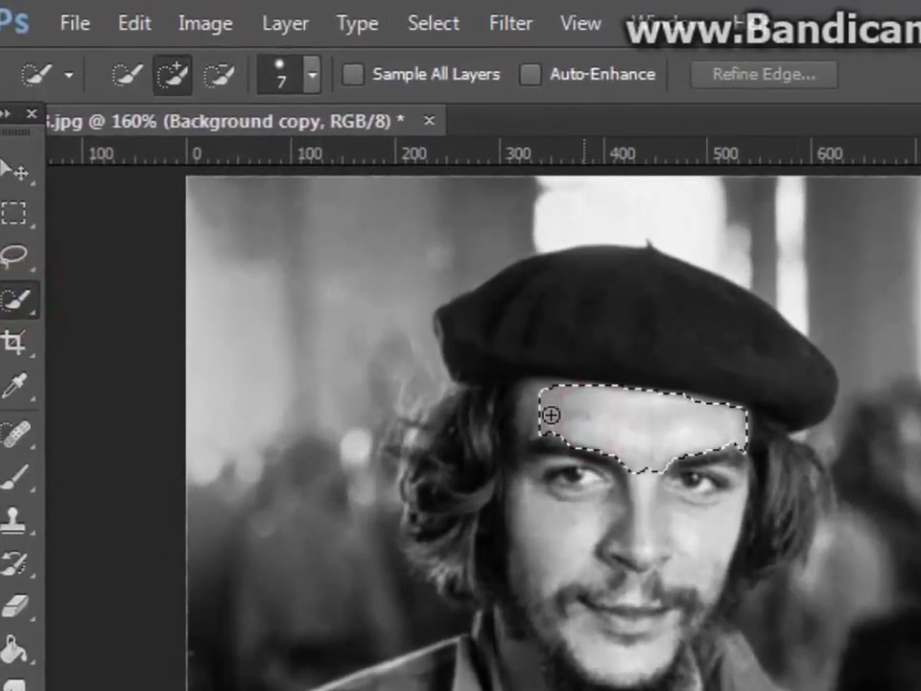
mouse_move(529, 404)
mouse_down()
mouse_move(573, 489)
mouse_move(571, 561)
mouse_move(535, 539)
mouse_move(524, 488)
mouse_move(516, 551)
mouse_move(595, 653)
mouse_up()
key(alt)
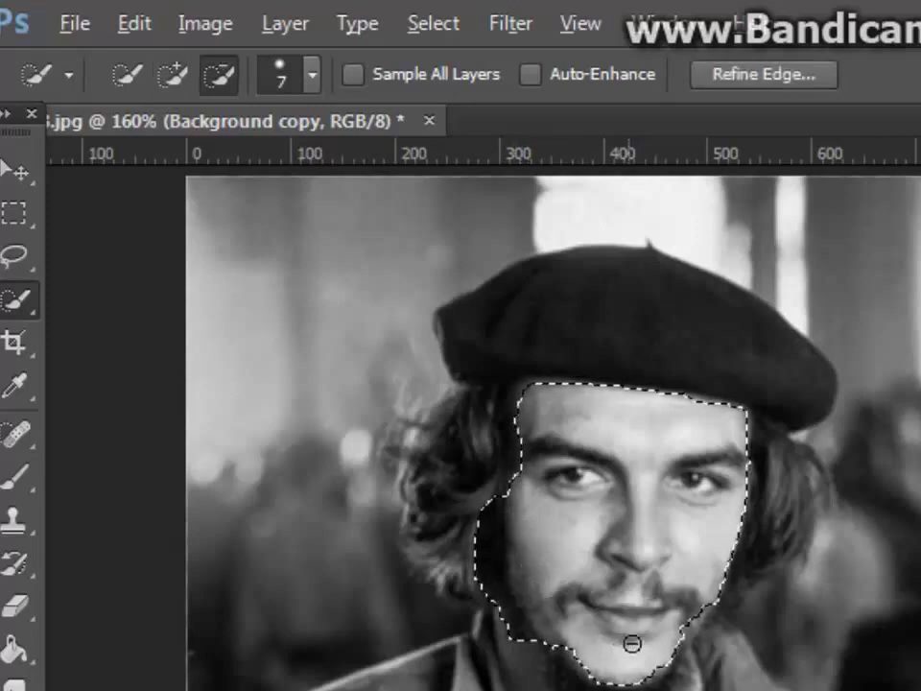
mouse_move(692, 624)
mouse_down()
mouse_move(693, 658)
mouse_move(703, 645)
mouse_up()
key(alt)
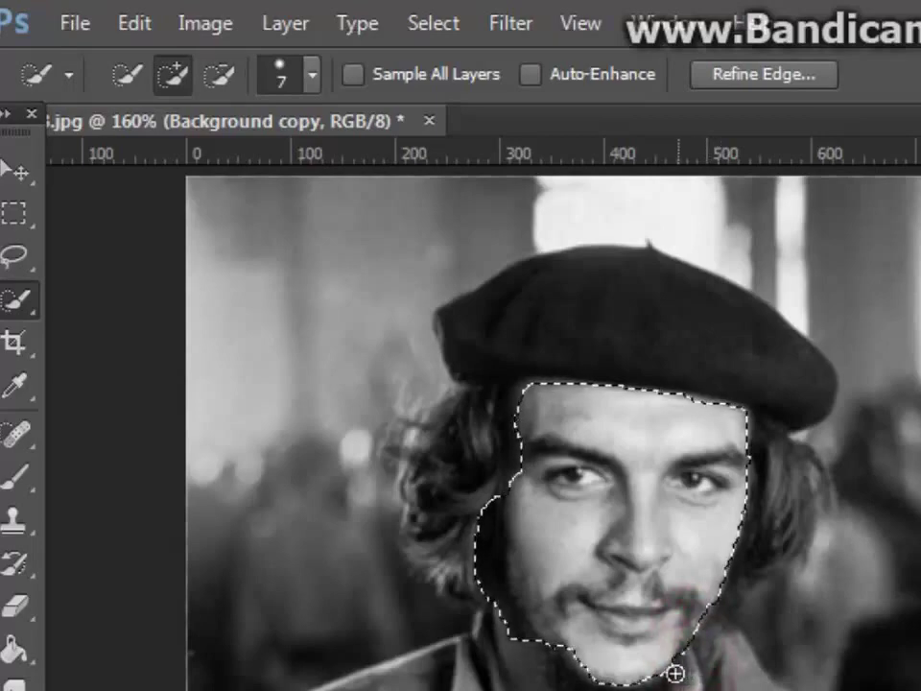
Step: Refine the face selection along the jaw and chin so it follows the edge of the beard
scroll(673, 673, up, 1)
scroll(488, 604, up, 7)
alt+click(545, 671)
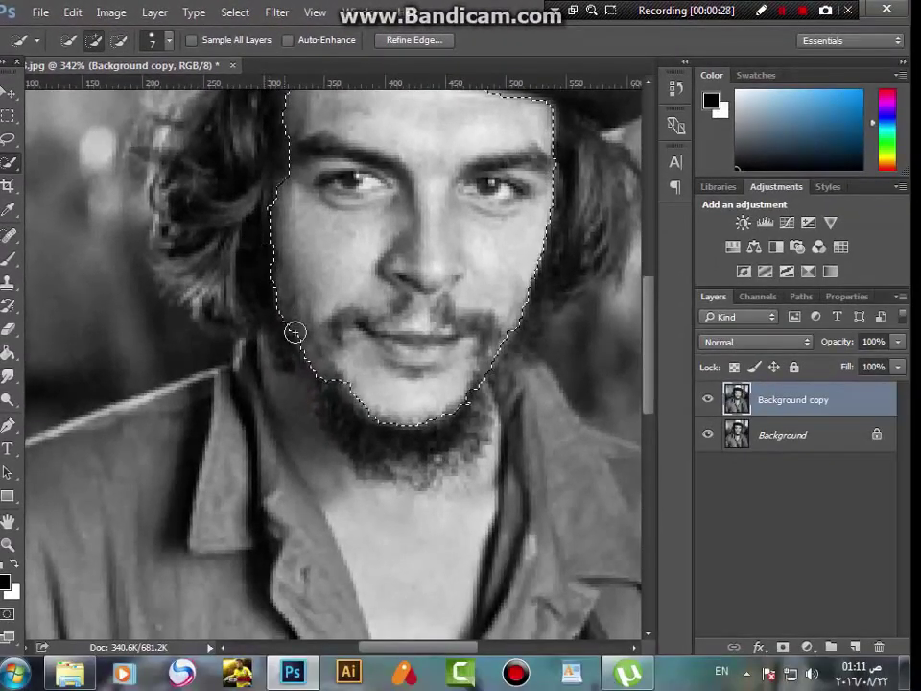
click(354, 395)
alt+click(345, 412)
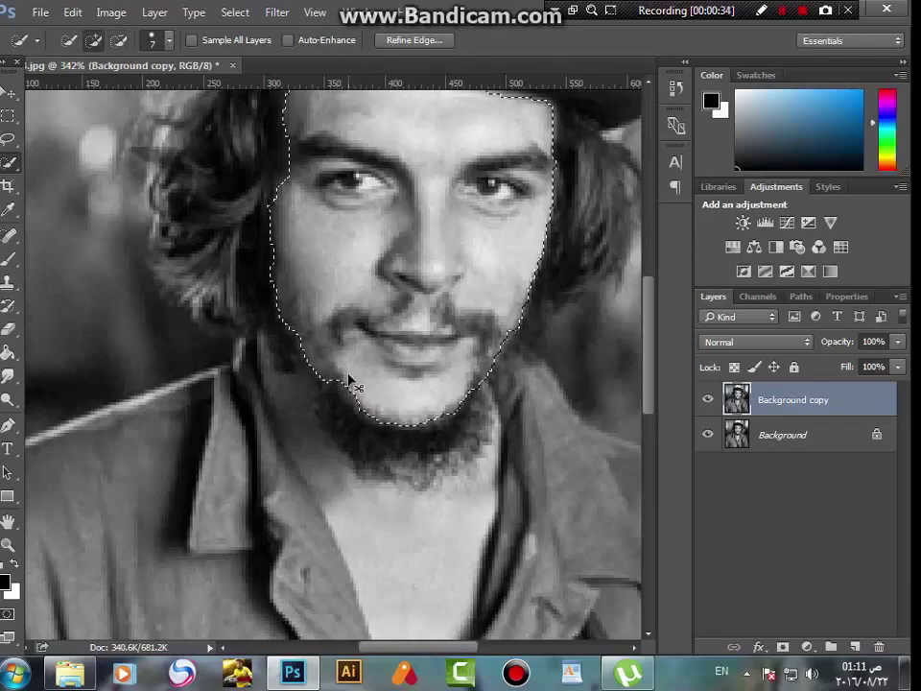
key(ctrl+0)
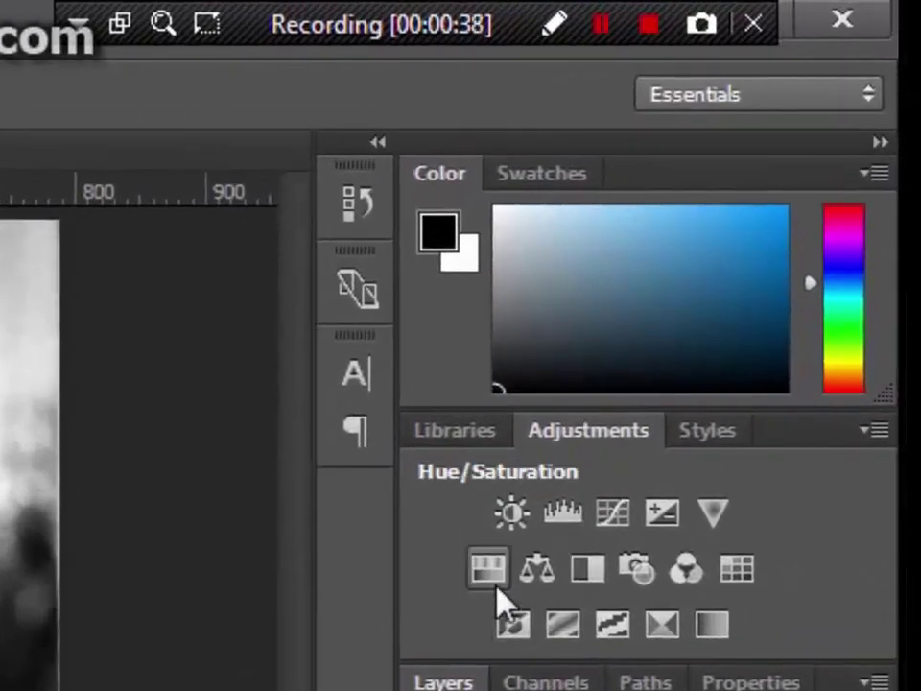
Step: Add a Hue/Saturation adjustment to the selected face, colorized with hue 29 and saturation 25
click(488, 573)
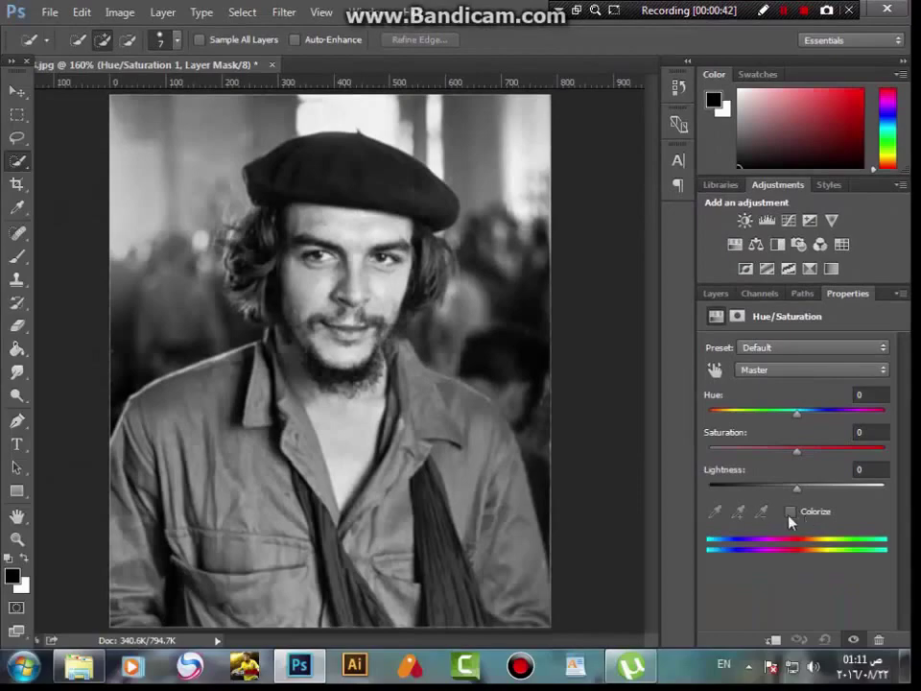
click(791, 513)
click(791, 512)
click(792, 513)
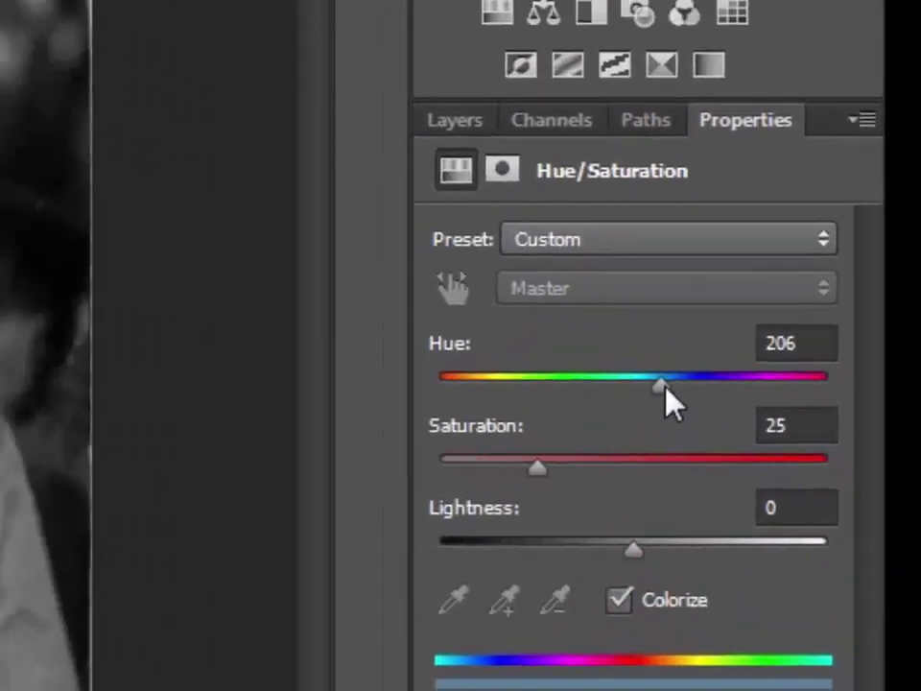
drag(629, 376, 601, 382)
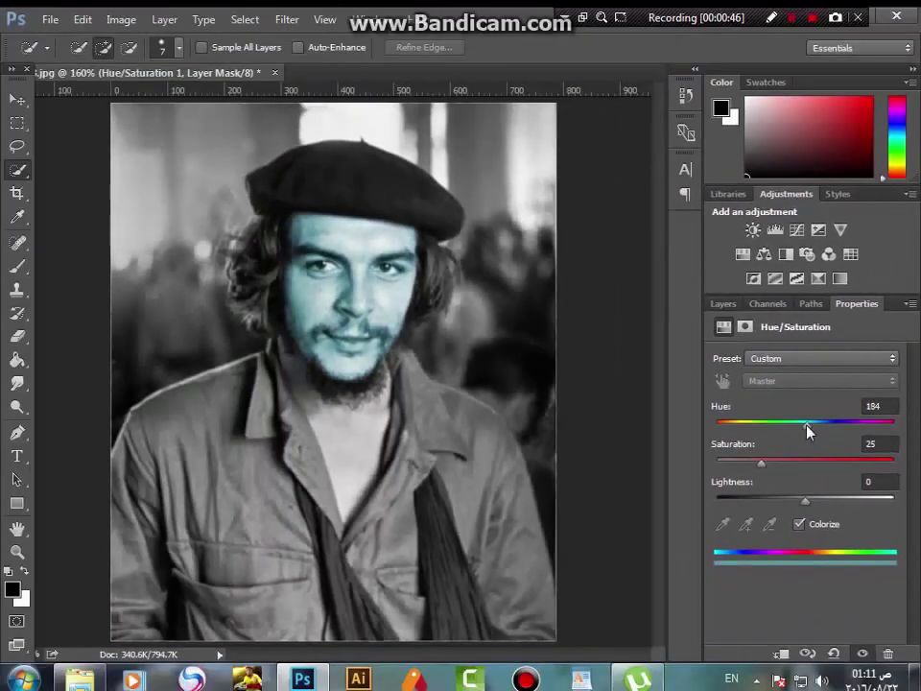
drag(805, 432, 732, 414)
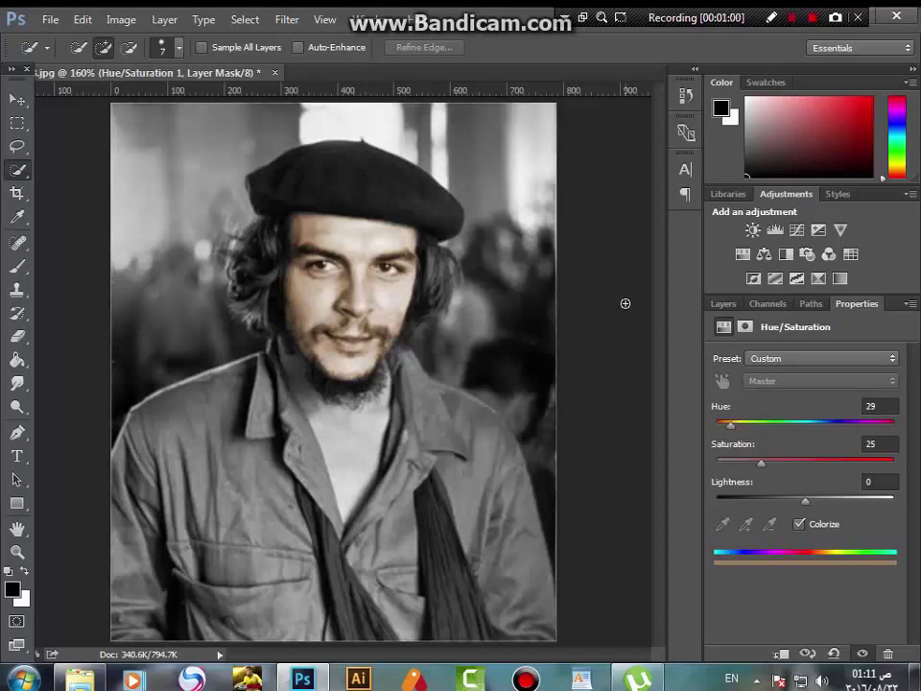
Step: On the Background copy layer, quick-select the bare chest and extend the selection up the neck
click(723, 305)
click(819, 439)
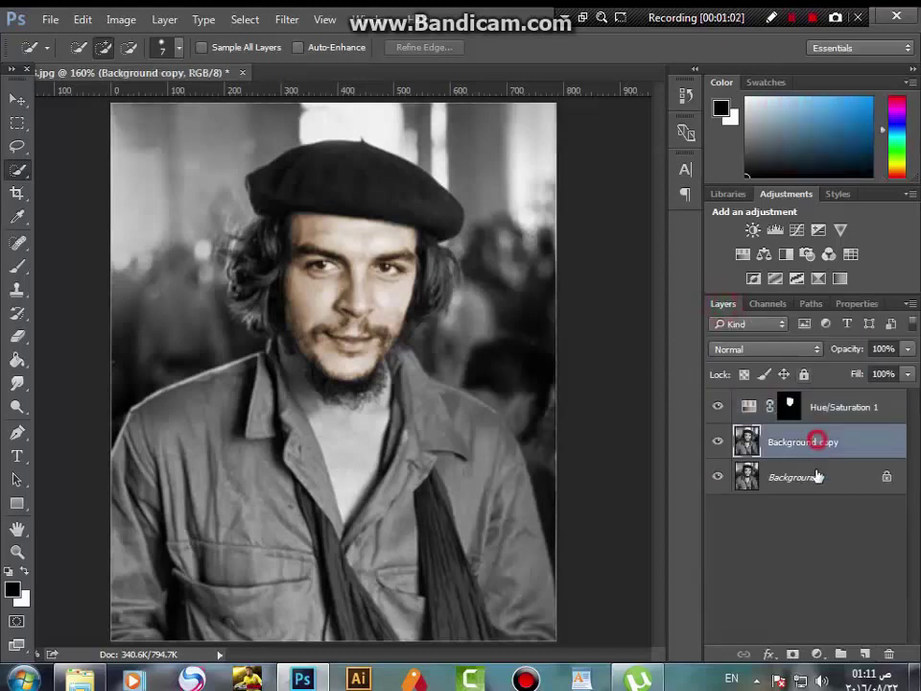
scroll(374, 422, up, 3)
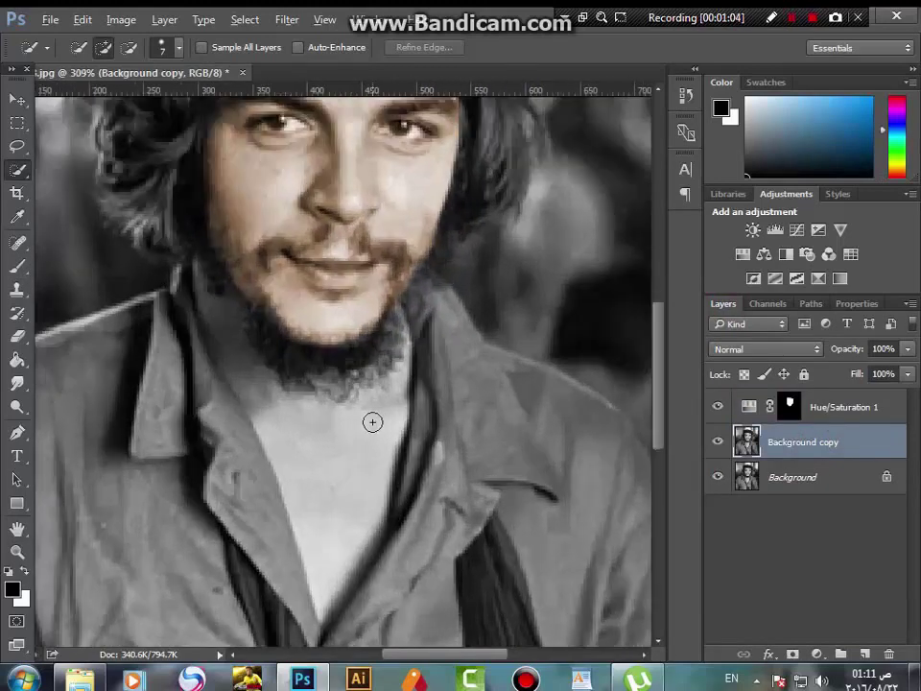
mouse_move(327, 603)
mouse_down()
mouse_move(351, 497)
mouse_move(358, 502)
mouse_up()
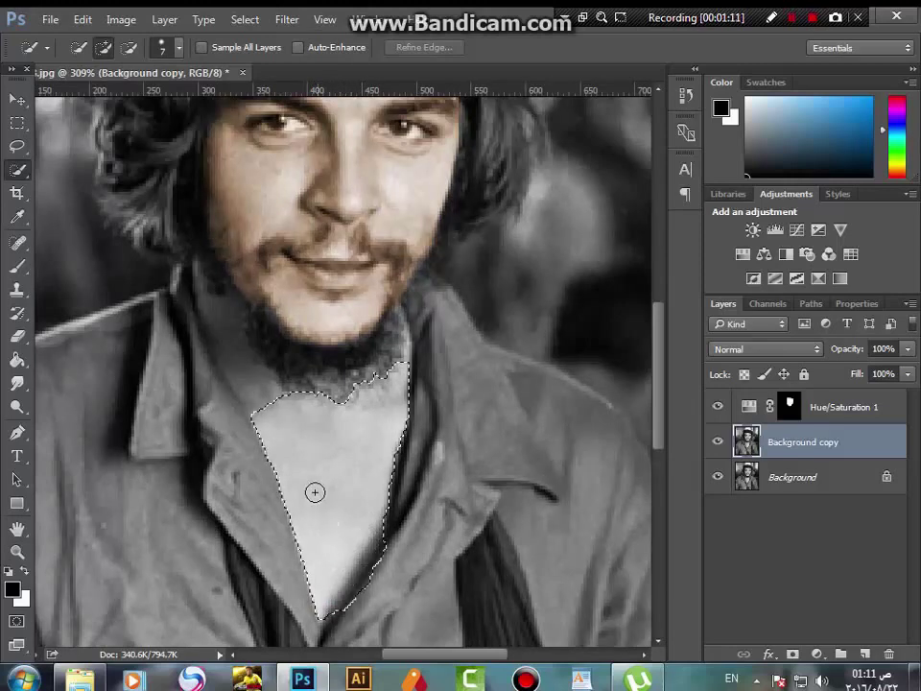
drag(315, 492, 163, 251)
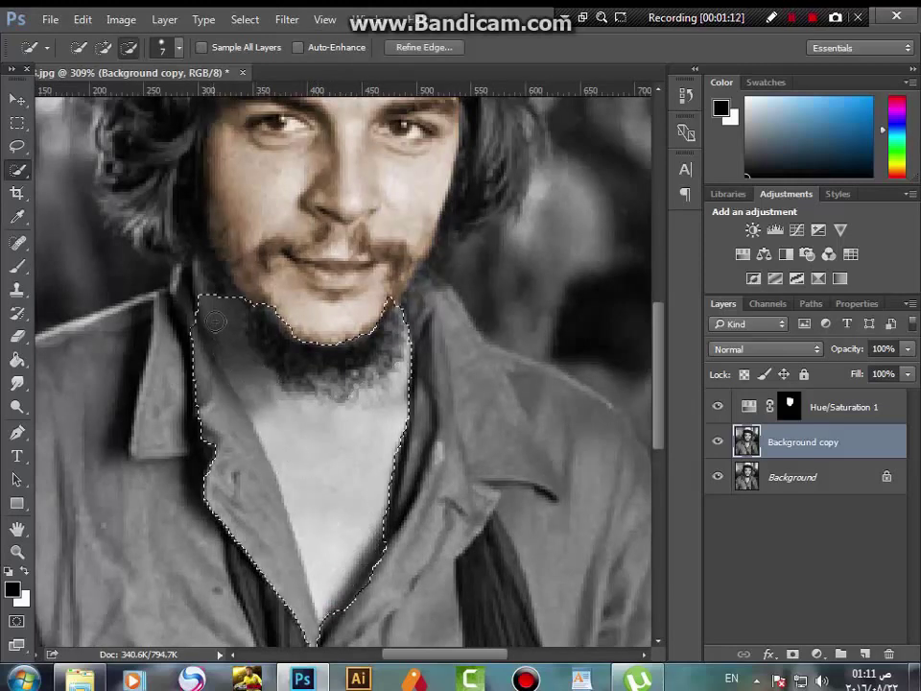
Step: Trim the beard and shirt collar out of the neck selection and refine its edge beside the jaw
mouse_move(247, 295)
mouse_down()
mouse_move(285, 328)
mouse_move(289, 344)
mouse_move(277, 344)
mouse_move(325, 359)
mouse_up()
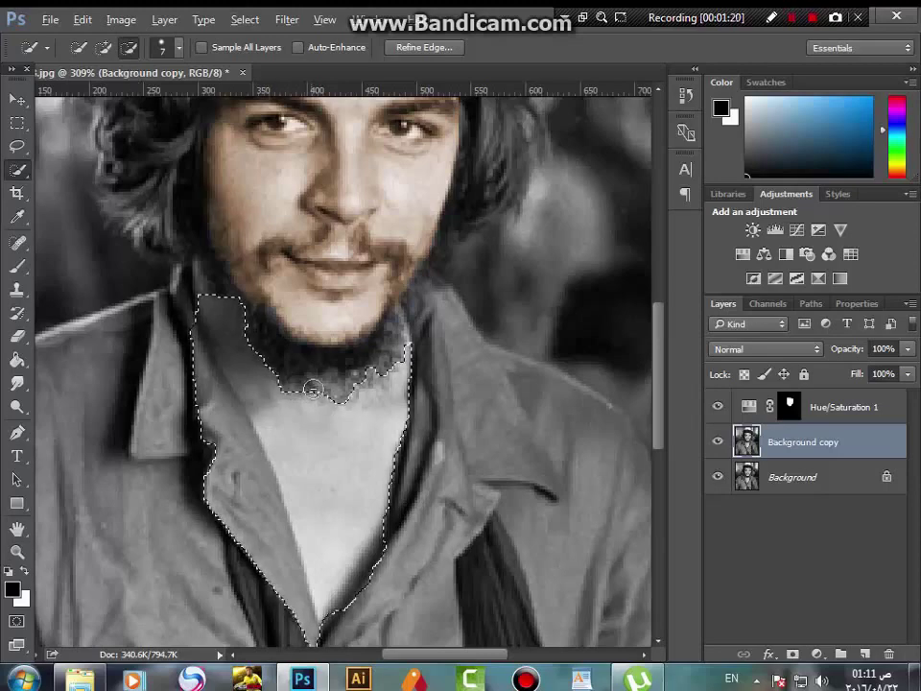
click(367, 365)
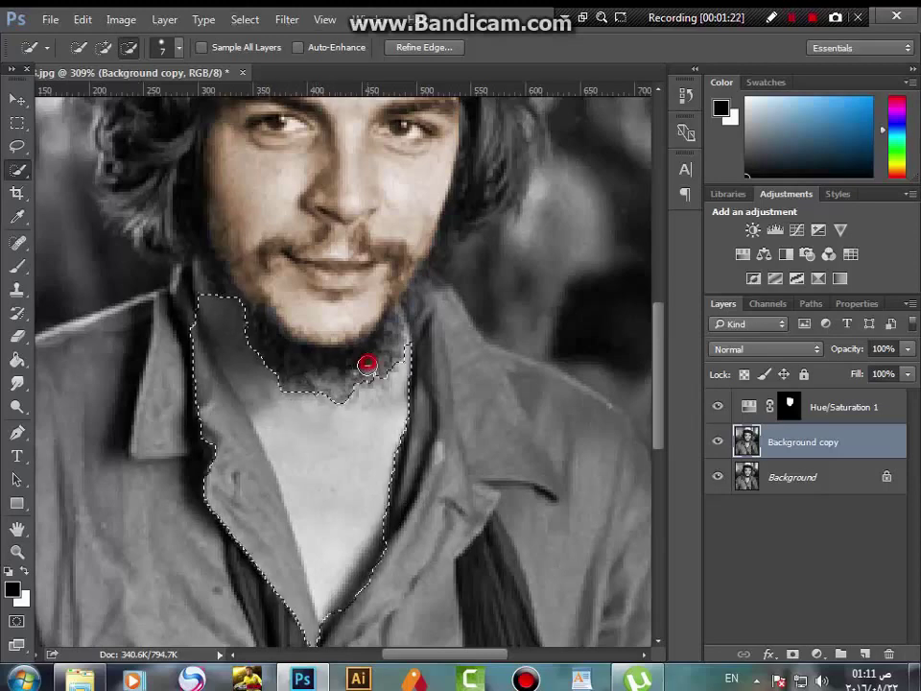
click(195, 457)
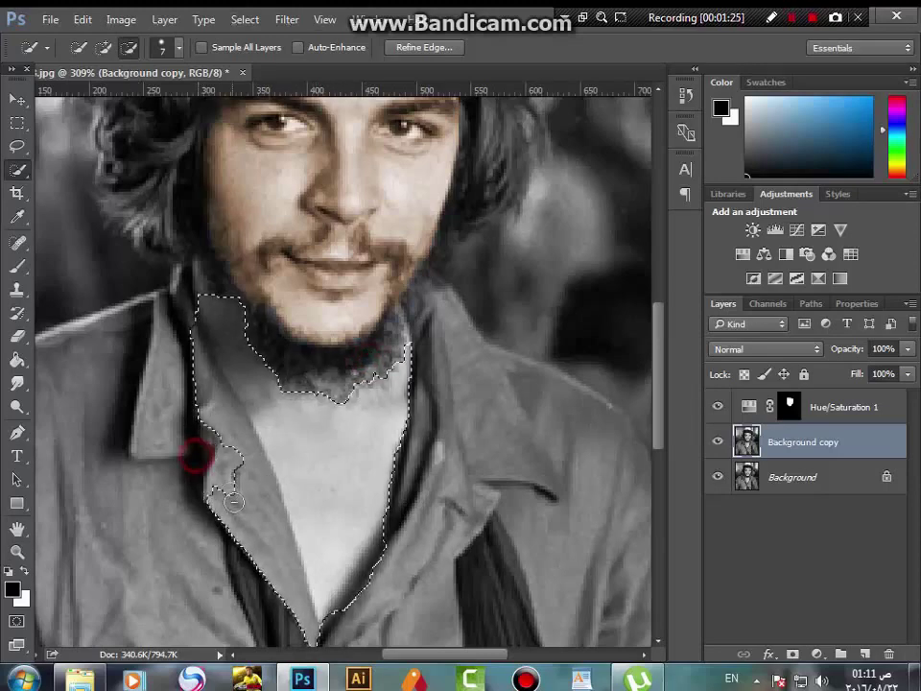
drag(233, 502, 240, 537)
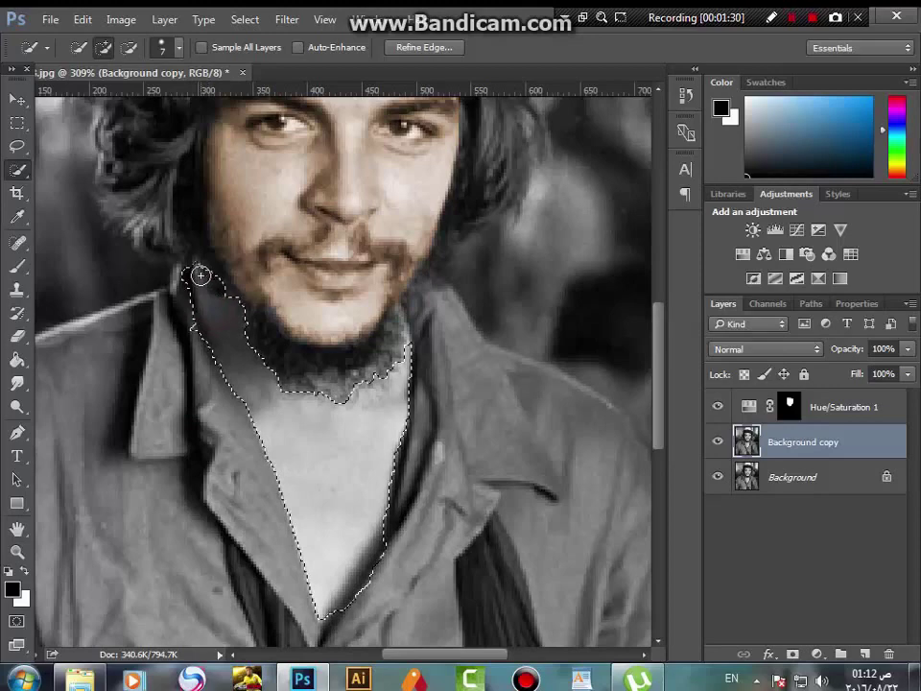
key(alt)
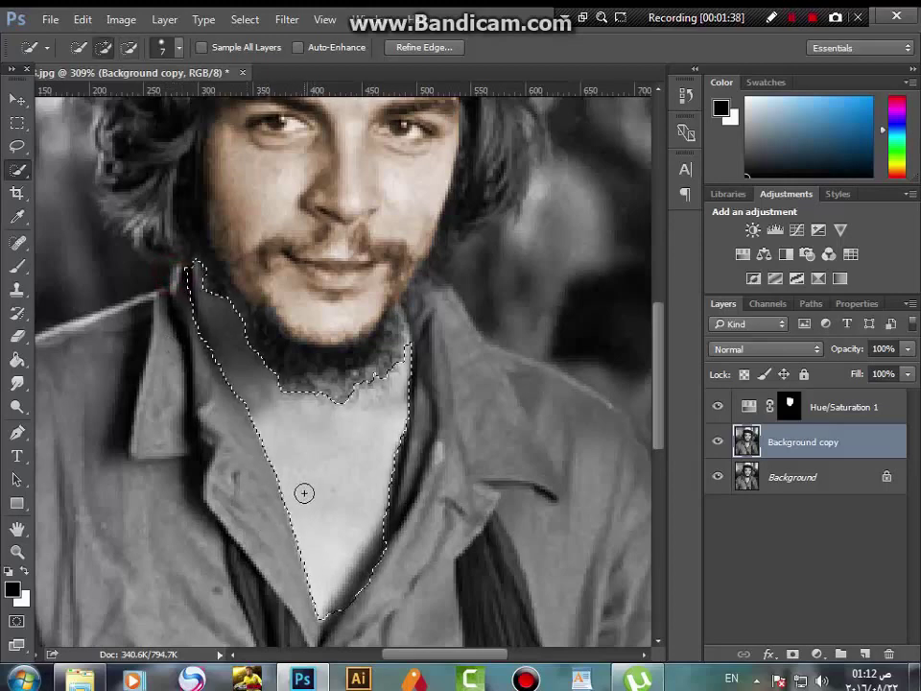
key(ctrl)
key(ctrl+0)
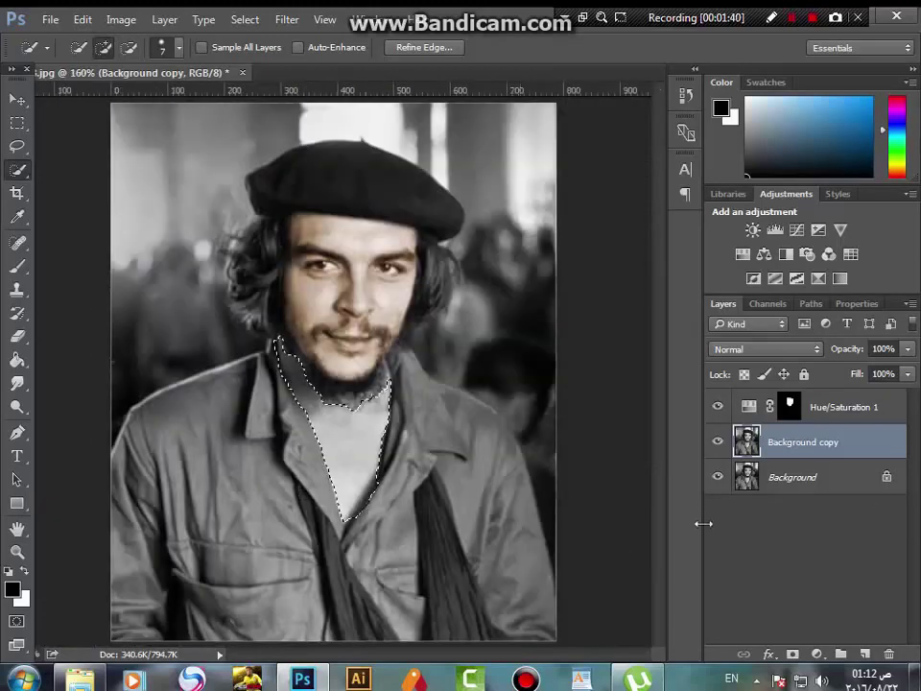
Step: Add a Hue/Saturation adjustment to the selected neck and chest, colorized with hue 29 and saturation 25
click(743, 256)
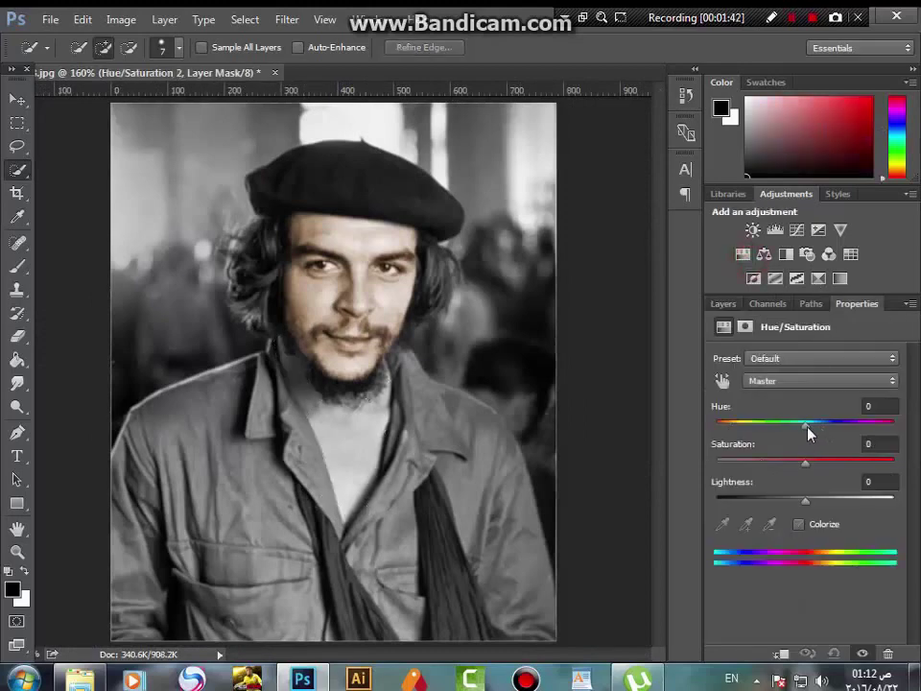
drag(808, 434, 758, 425)
click(801, 524)
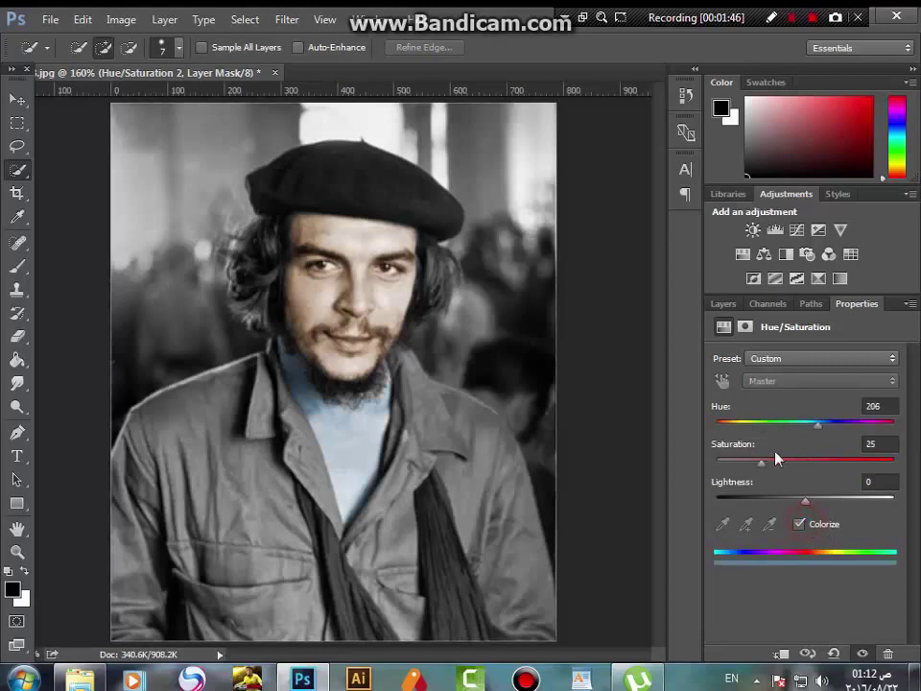
drag(820, 430, 730, 421)
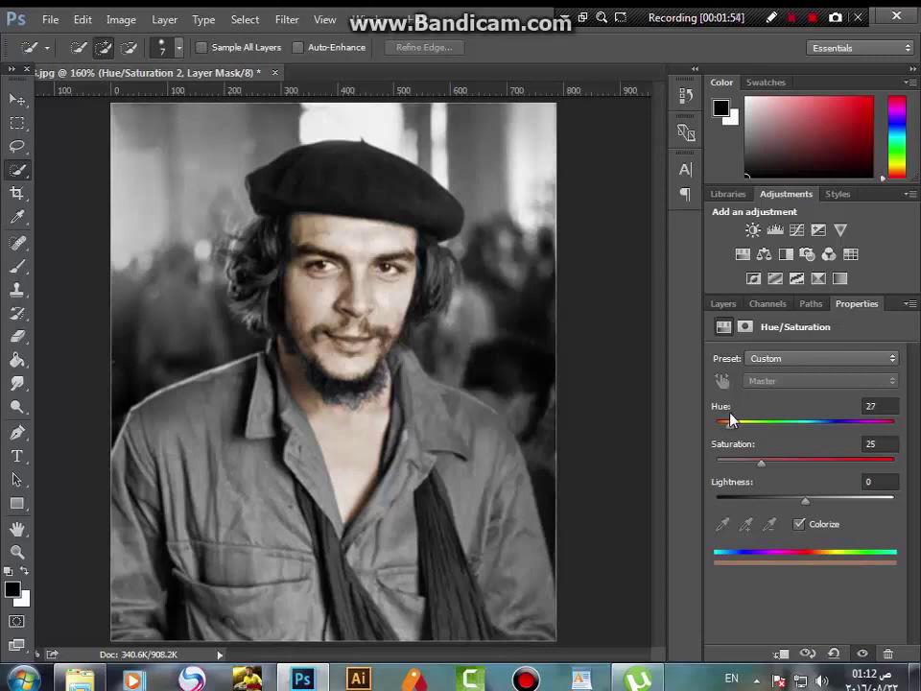
click(877, 408)
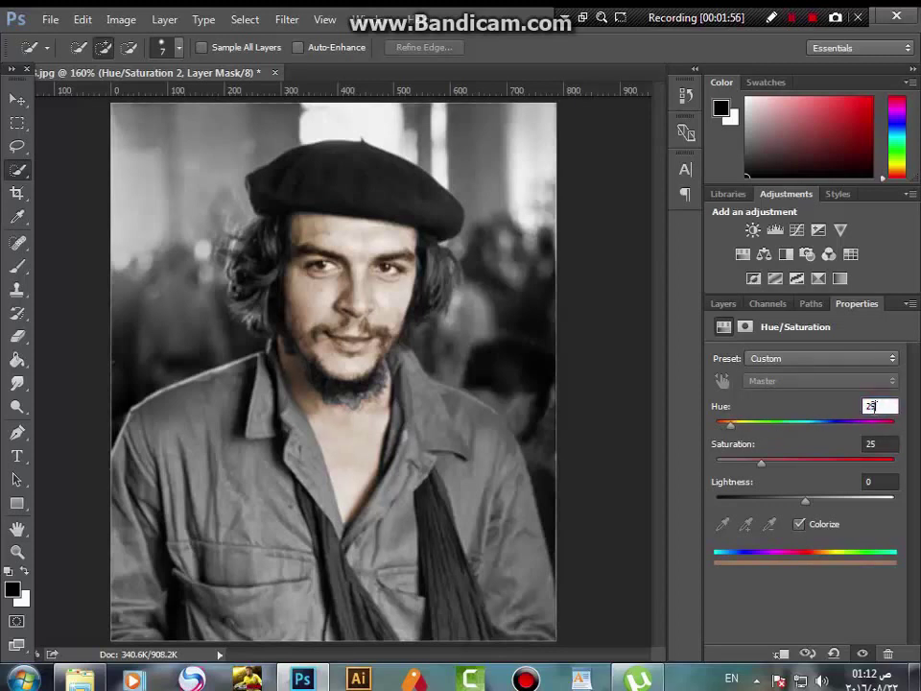
key(Return)
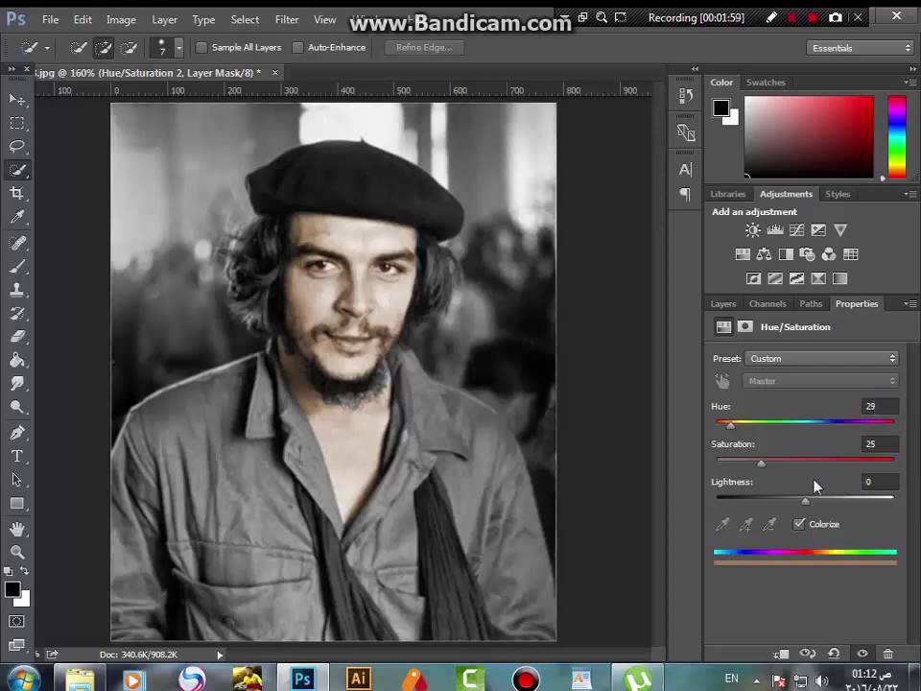
Step: On the Background copy layer, quick-select the hair to the left of the face from below the beret to the collar
click(725, 304)
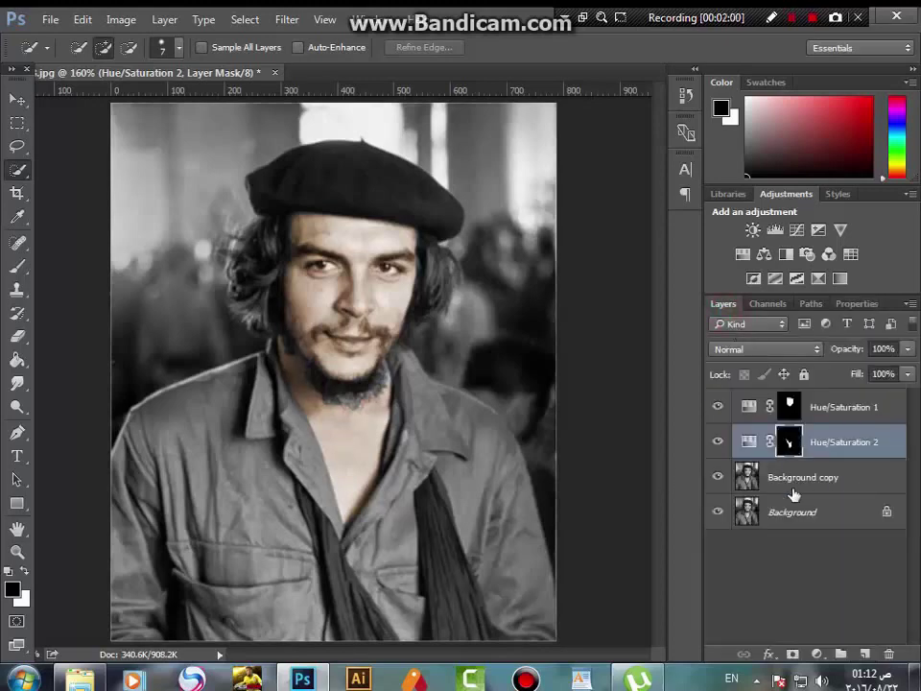
click(792, 491)
scroll(339, 323, up, 4)
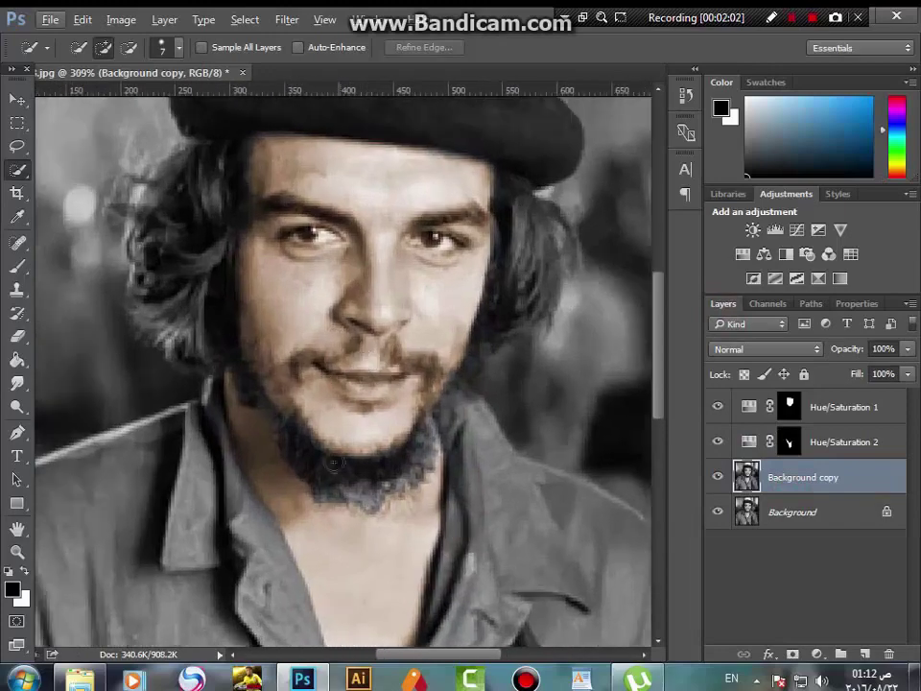
scroll(334, 463, down, 5)
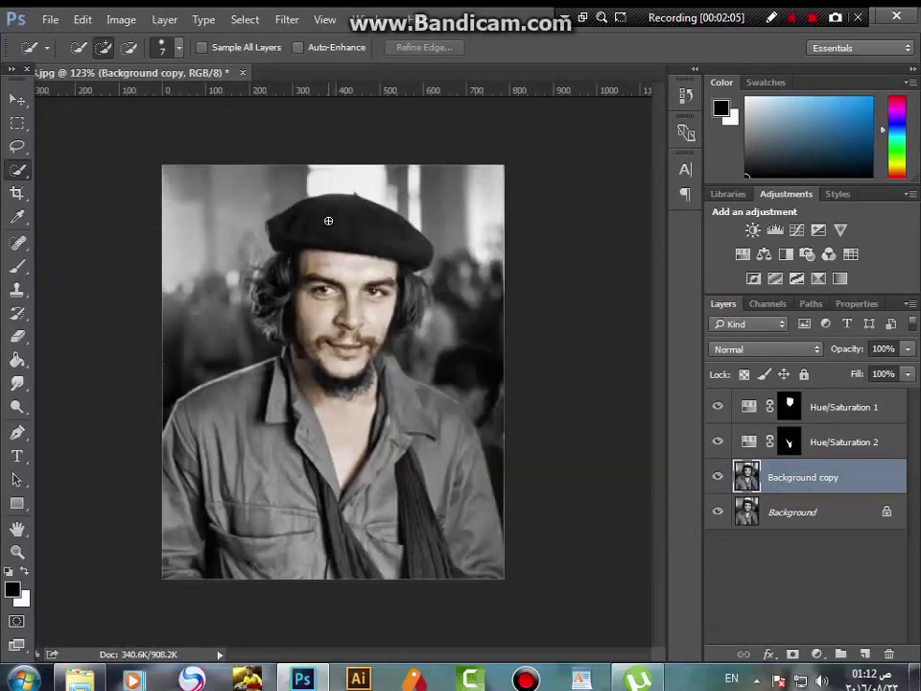
scroll(283, 241, up, 3)
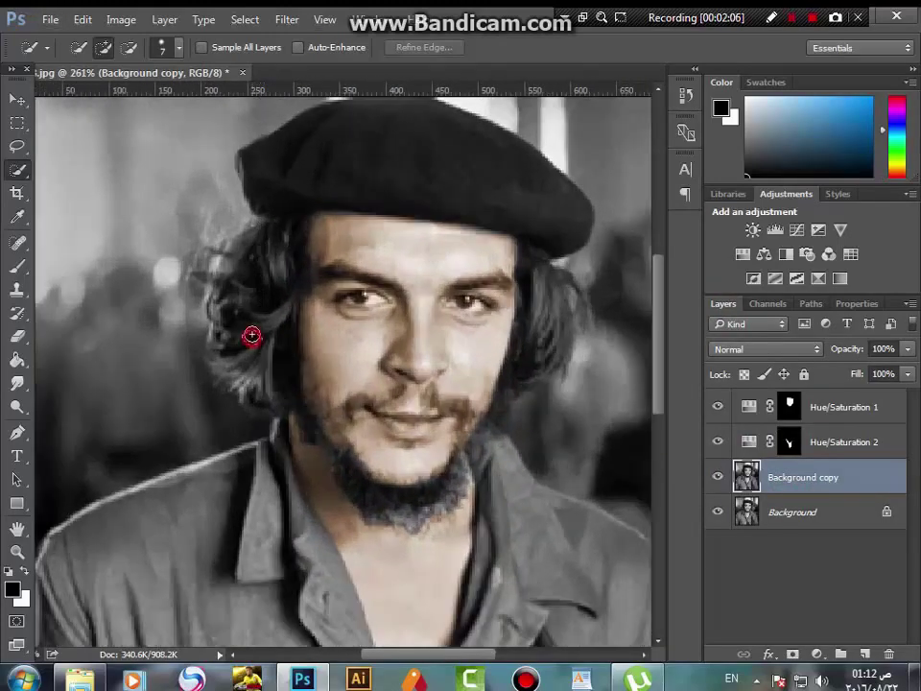
mouse_move(252, 334)
mouse_down()
mouse_move(264, 239)
mouse_move(228, 268)
mouse_move(223, 252)
mouse_move(203, 267)
mouse_move(243, 294)
mouse_up()
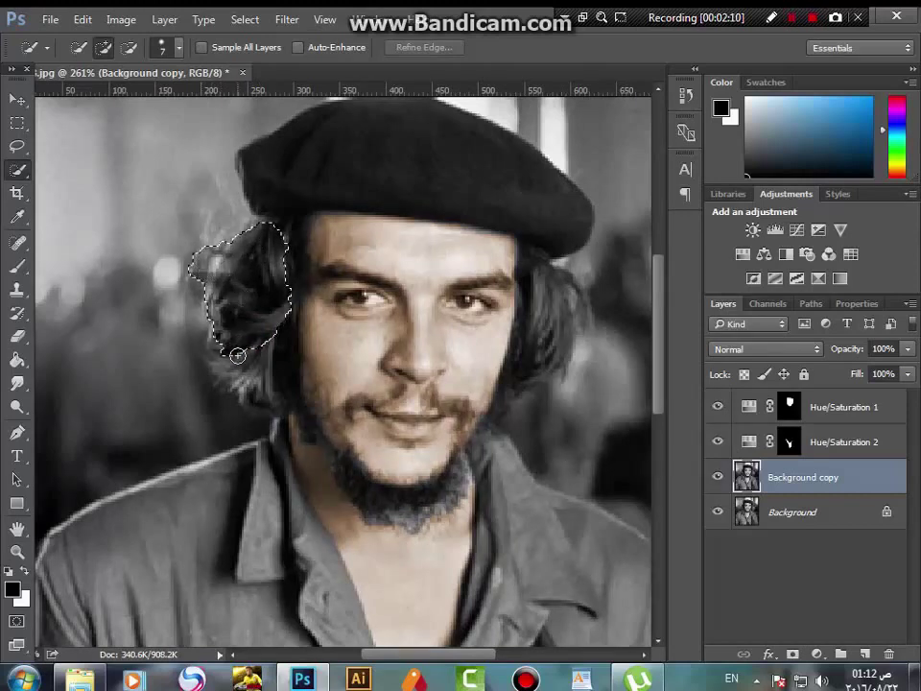
mouse_move(237, 355)
mouse_down()
mouse_move(227, 345)
mouse_move(250, 392)
mouse_move(304, 408)
mouse_up()
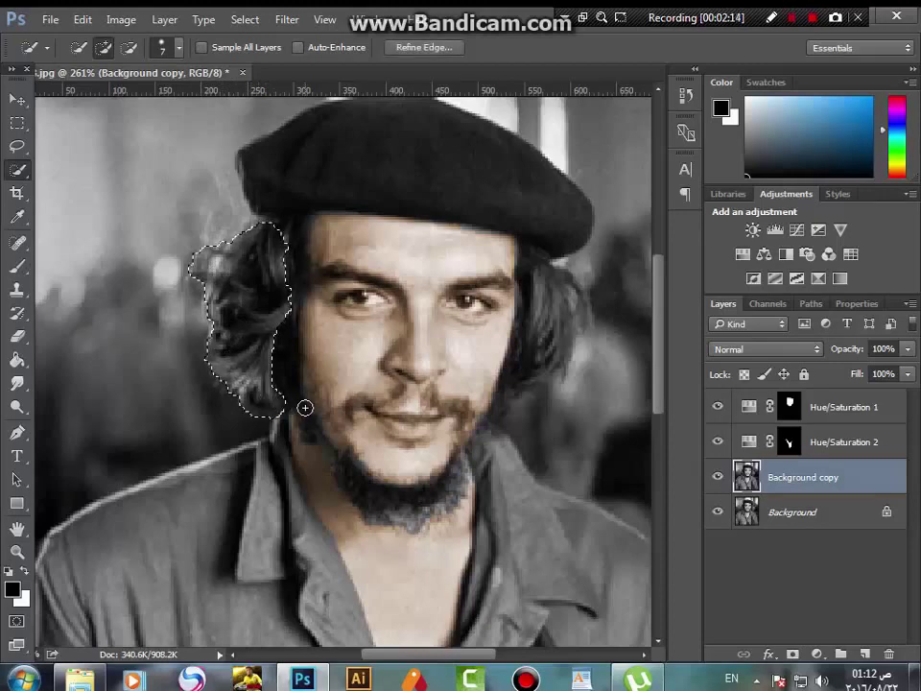
key(ctrl+0)
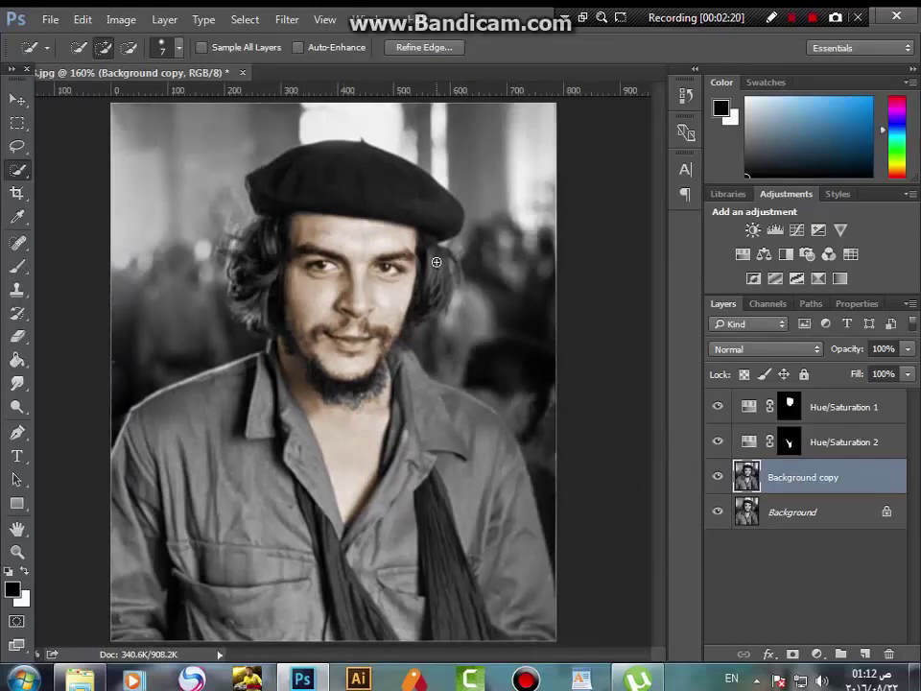
Step: Add the hair to the right of the face to the selection, following it along the jaw to the collar
mouse_move(436, 262)
mouse_down()
mouse_move(426, 309)
mouse_move(443, 285)
mouse_up()
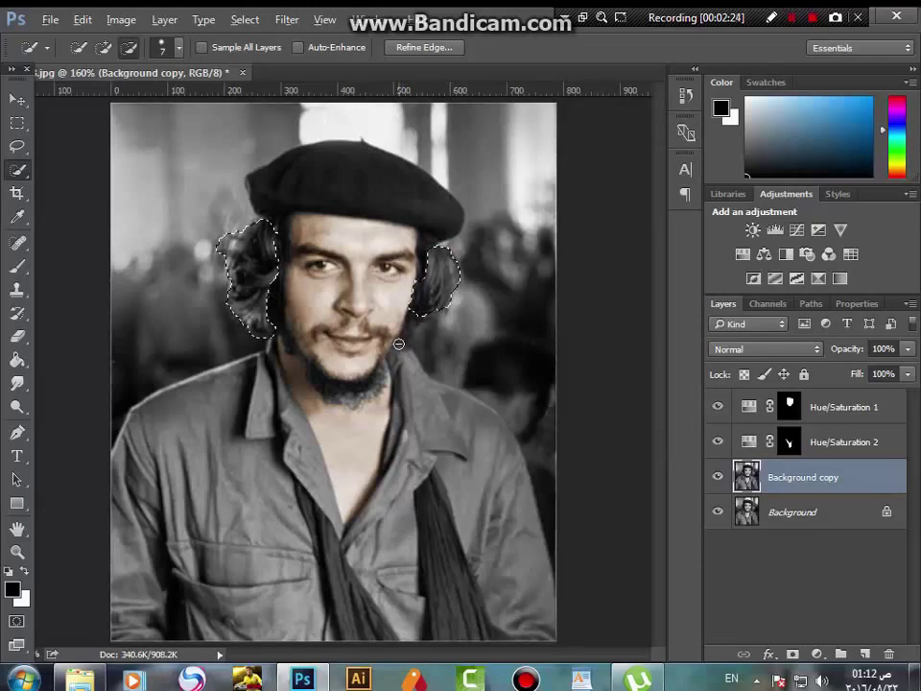
alt+scroll(408, 331, up, 3)
mouse_move(446, 301)
mouse_down()
mouse_move(435, 300)
mouse_move(392, 370)
mouse_move(428, 368)
mouse_move(476, 299)
mouse_move(479, 306)
mouse_move(493, 298)
mouse_up()
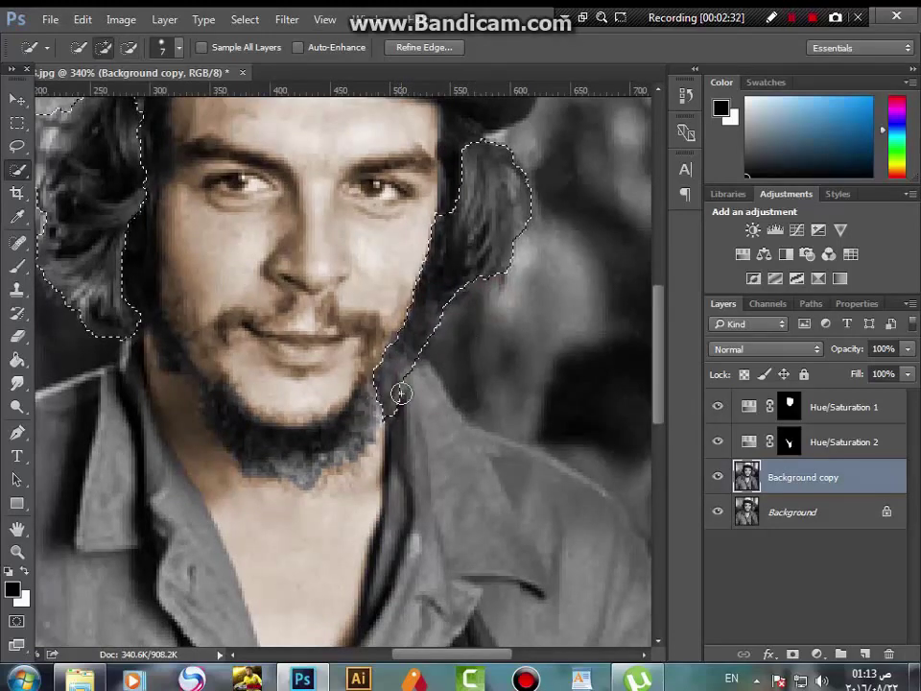
key(ctrl+0)
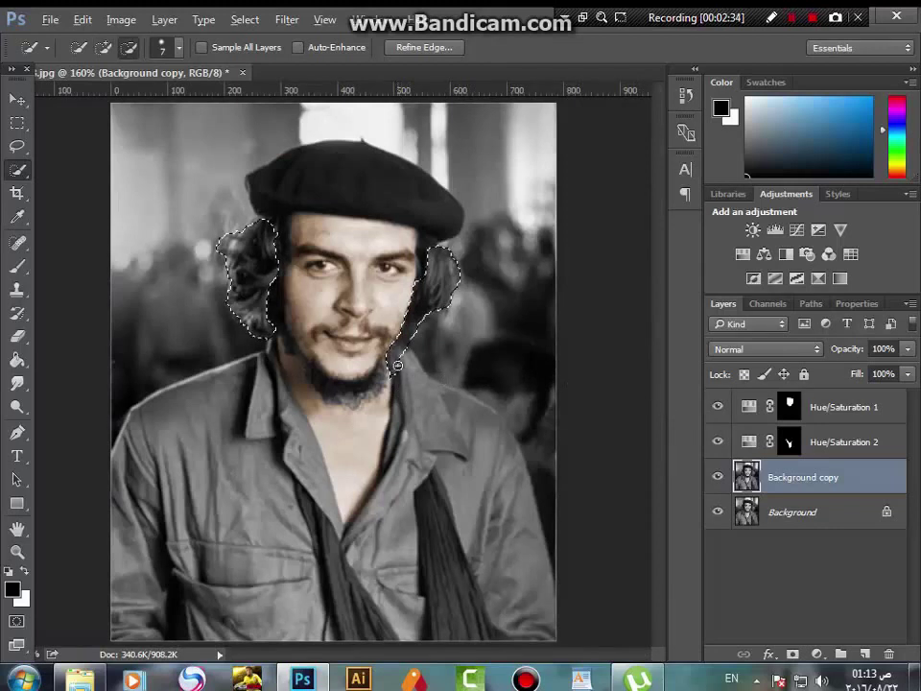
Step: Trim the jaw strip from the hair selection and tint the hair with a colorized Hue/Saturation adjustment, hue 44 and saturation 25
mouse_move(383, 378)
alt+mouse_down()
mouse_move(407, 349)
mouse_move(391, 346)
mouse_move(411, 330)
alt+mouse_up()
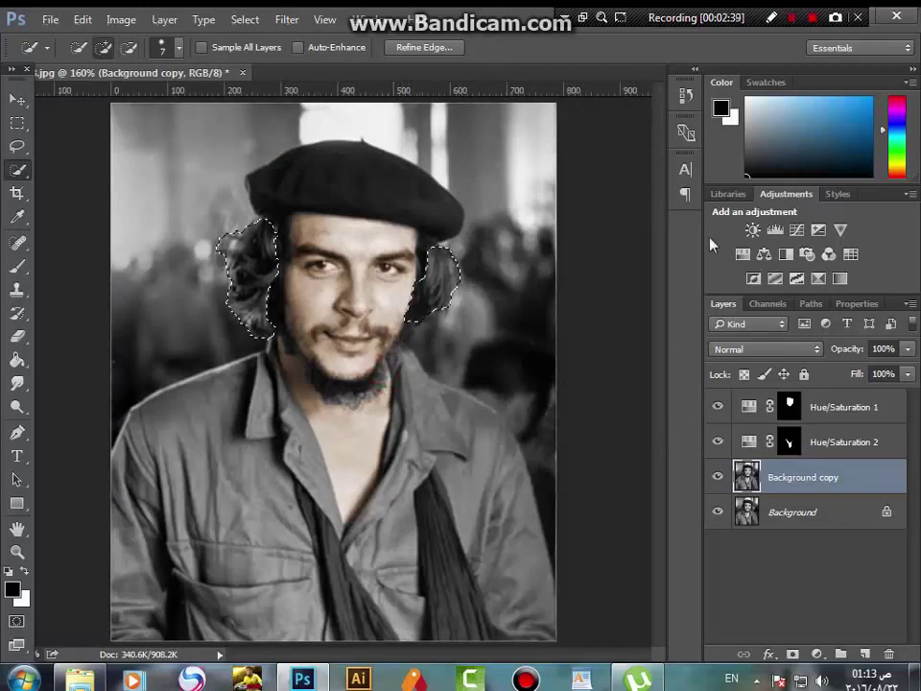
click(744, 254)
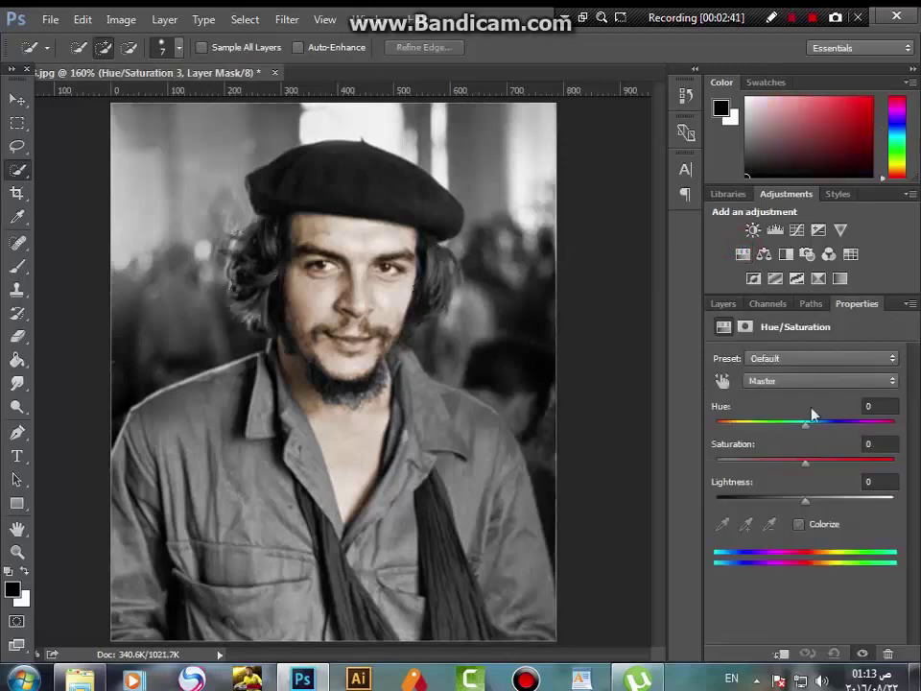
click(798, 524)
drag(717, 424, 787, 425)
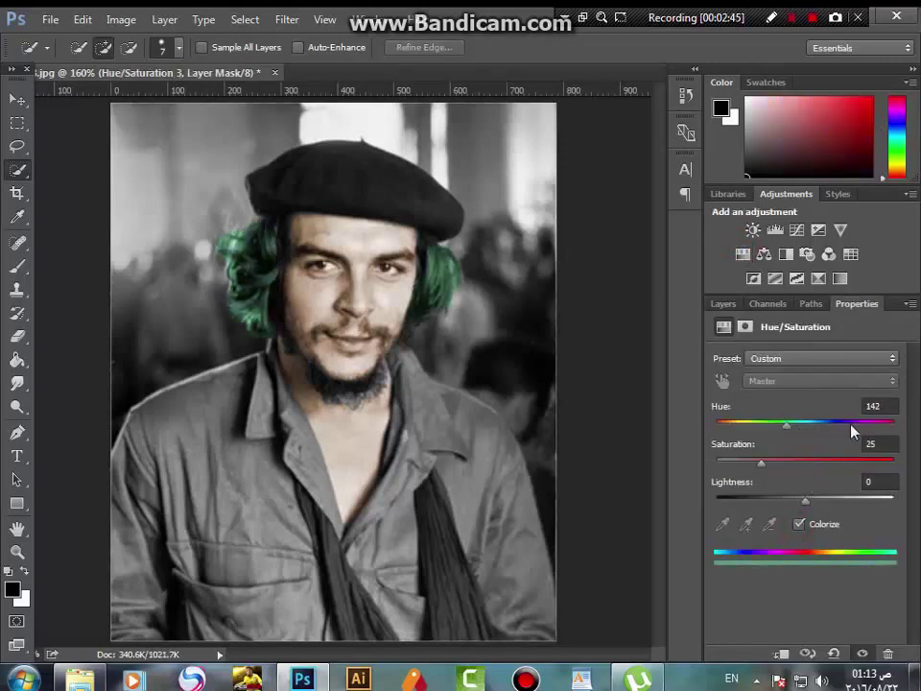
double_click(882, 405)
text(44)
click(723, 303)
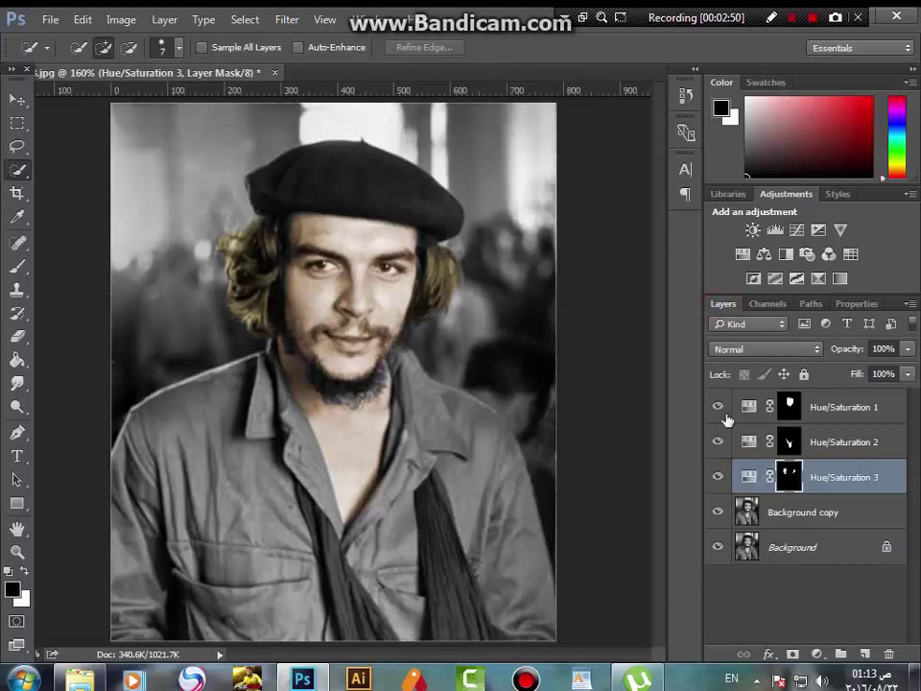
Step: On the Background copy layer, quick-select the shirt half on the image's left, including its collar, pocket and sleeve
click(783, 524)
scroll(306, 384, up, 2)
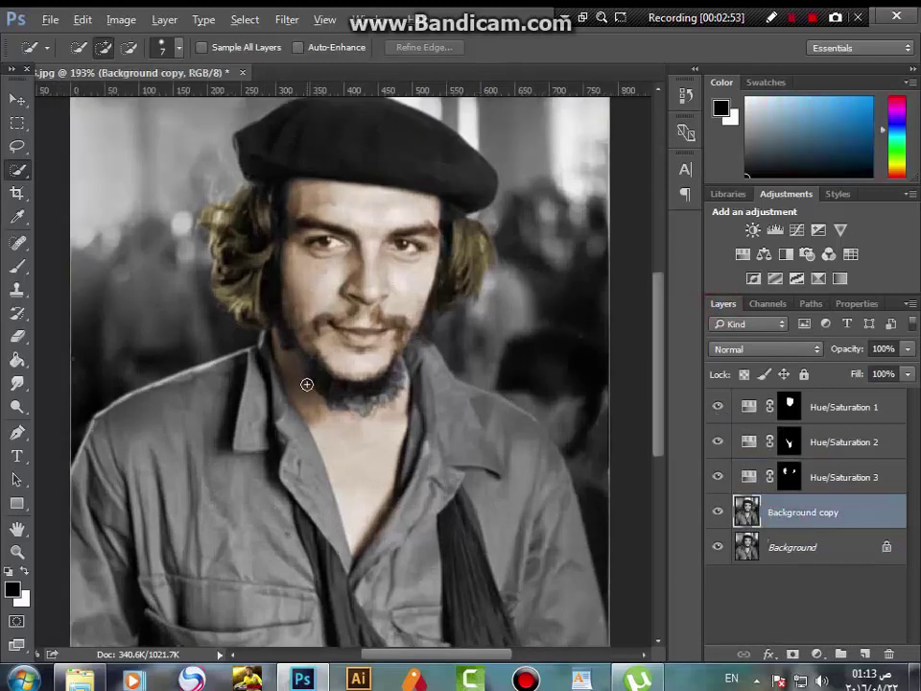
scroll(534, 438, down, 5)
scroll(222, 471, up, 2)
key(alt)
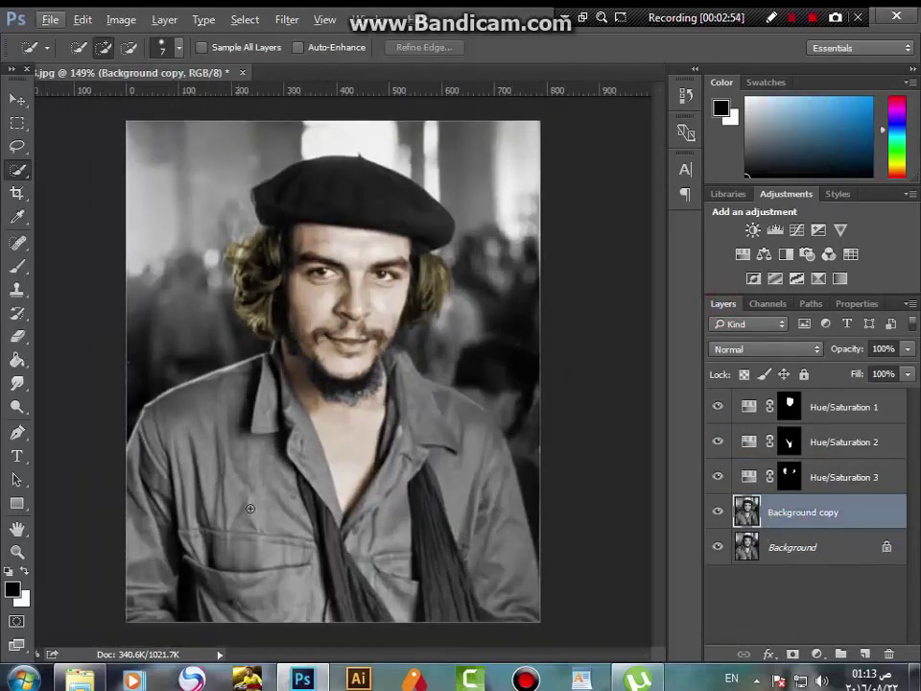
mouse_move(214, 555)
mouse_down()
mouse_move(227, 551)
mouse_move(205, 484)
mouse_move(222, 413)
mouse_move(271, 382)
mouse_move(301, 433)
mouse_up()
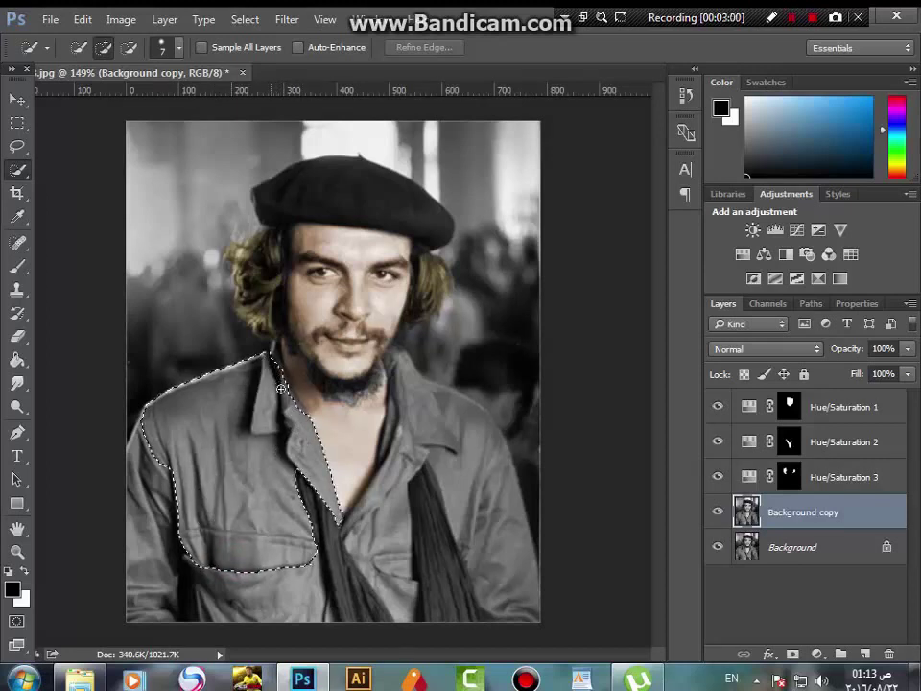
click(288, 393)
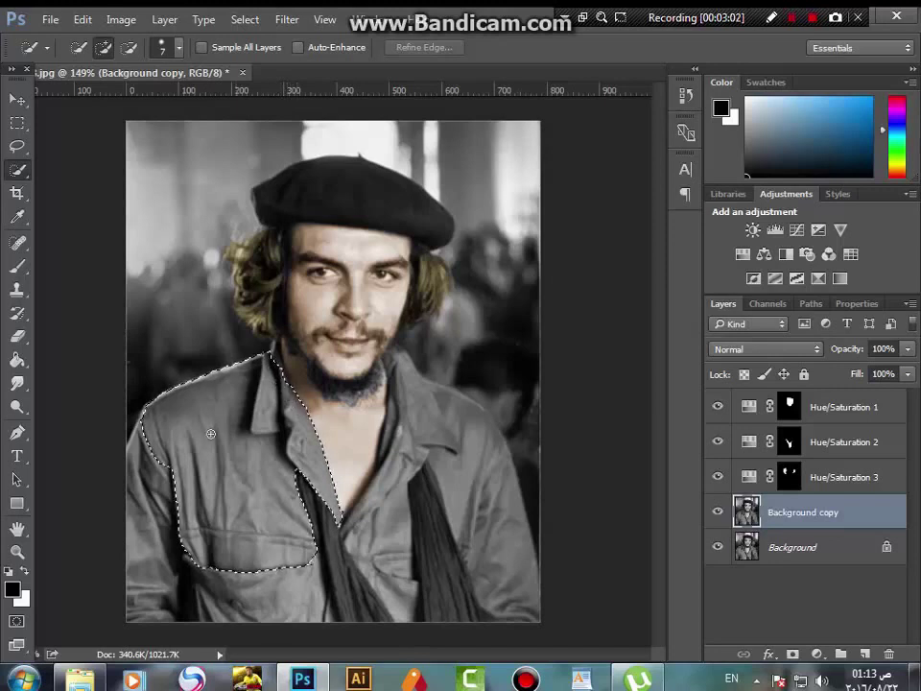
mouse_move(167, 446)
mouse_down()
mouse_move(140, 494)
mouse_move(137, 526)
mouse_up()
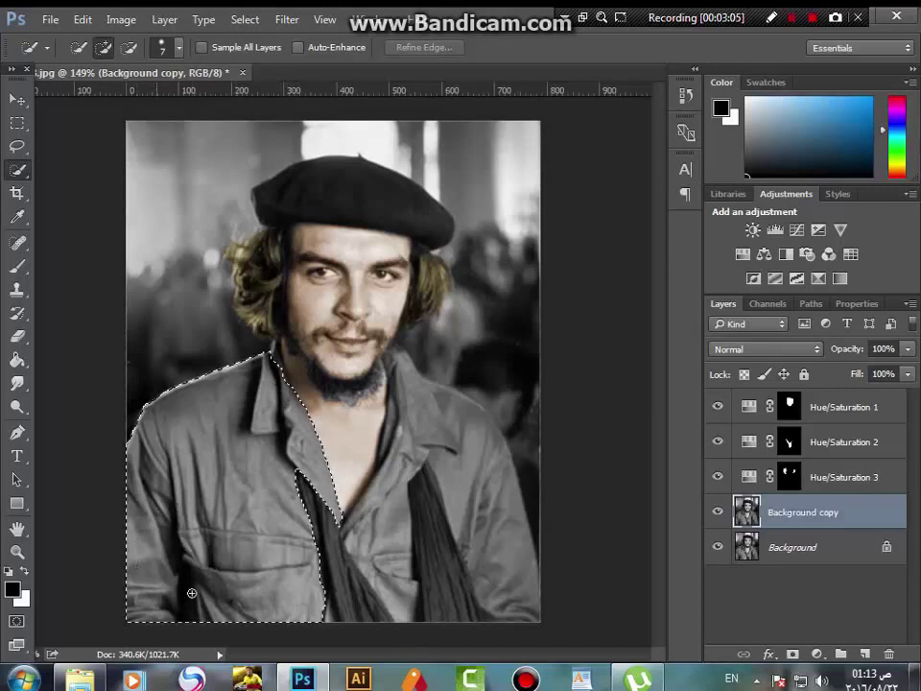
Step: Extend the shirt selection across the scarf to the other half, including its collar, shoulder and sleeve
drag(324, 616, 324, 614)
click(405, 606)
mouse_move(393, 565)
mouse_down()
mouse_move(393, 518)
mouse_move(426, 443)
mouse_move(417, 384)
mouse_move(462, 426)
mouse_move(498, 487)
mouse_up()
Step: Subtract both hanging scarf strips from the shirt selection and clean up its edge along the inner collar
drag(458, 620, 430, 536)
mouse_move(420, 485)
mouse_down()
mouse_move(412, 493)
mouse_move(424, 484)
mouse_up()
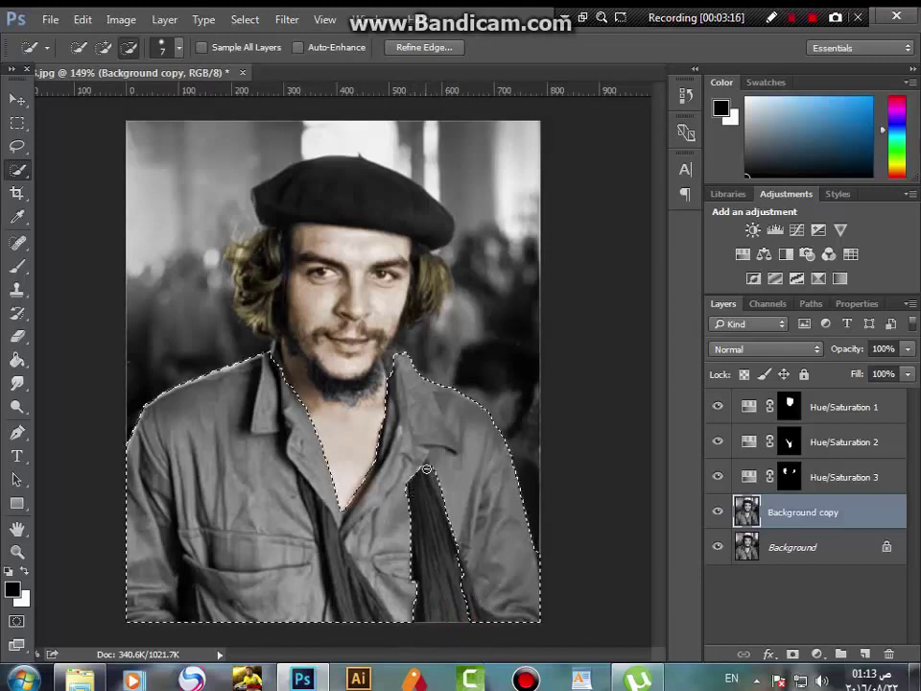
drag(352, 626, 349, 606)
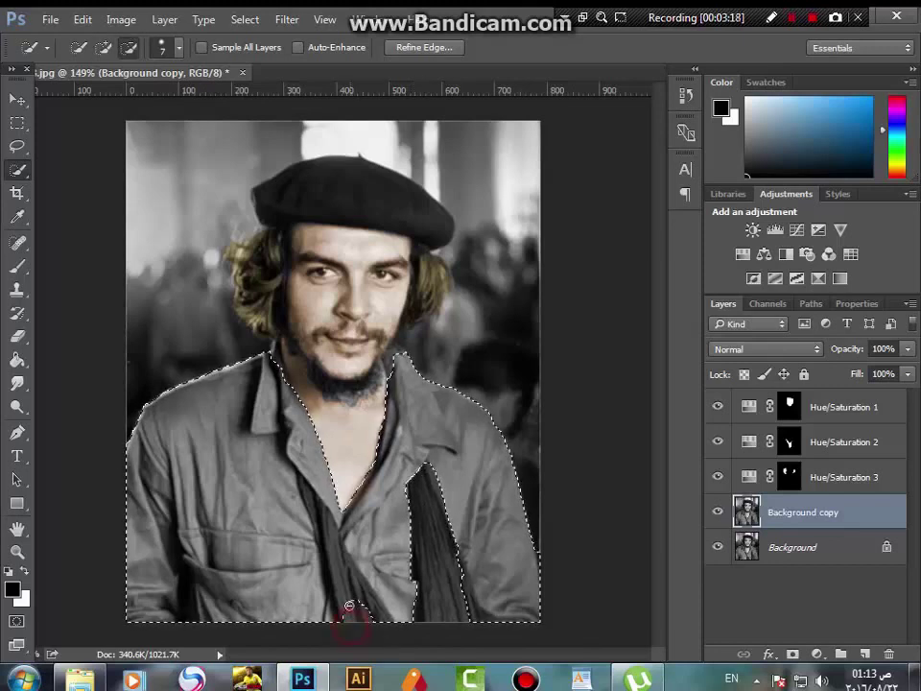
click(473, 620)
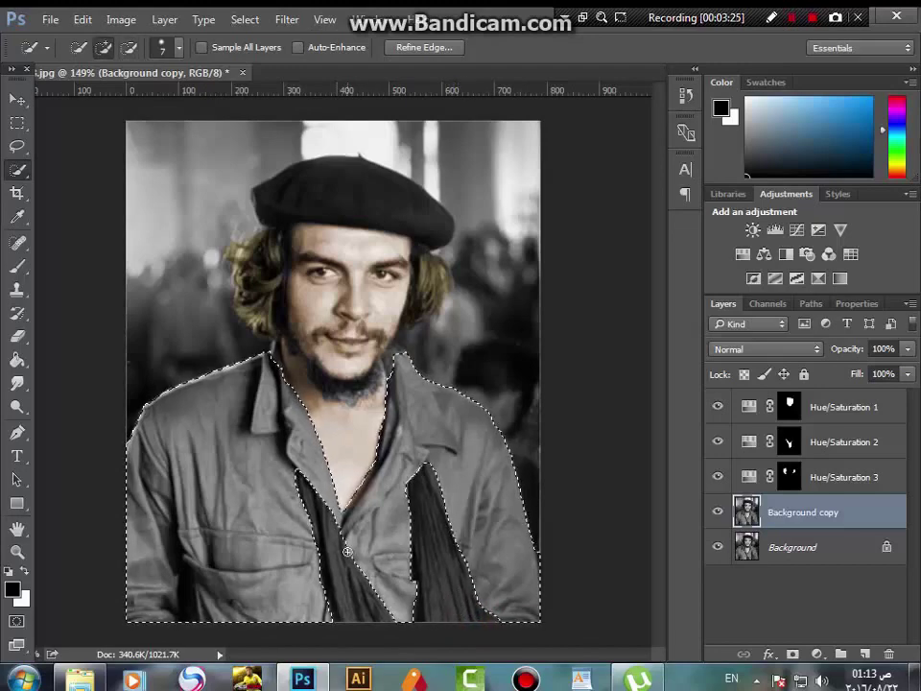
key(alt)
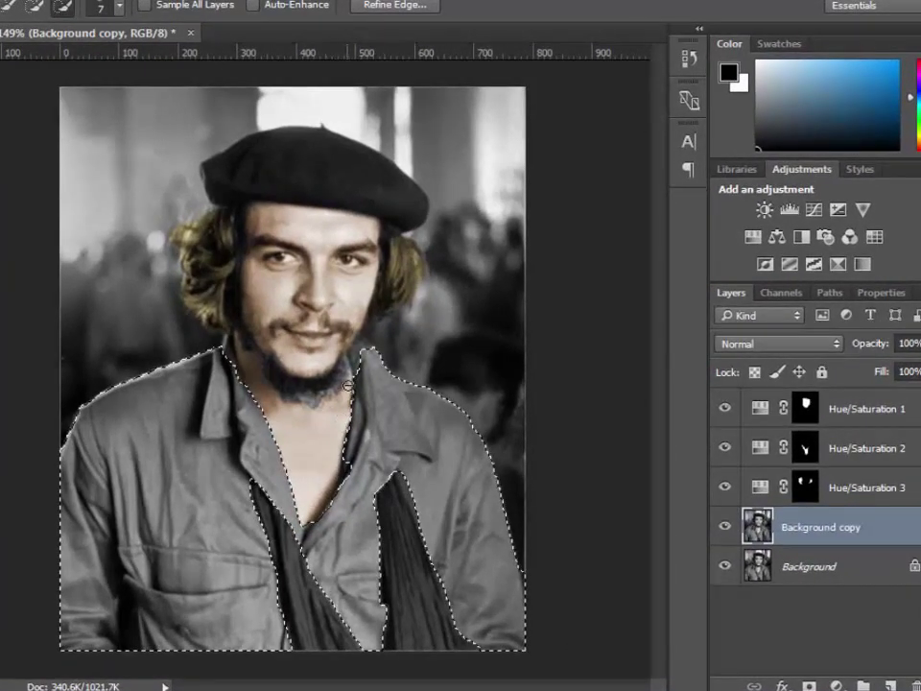
alt+click(347, 386)
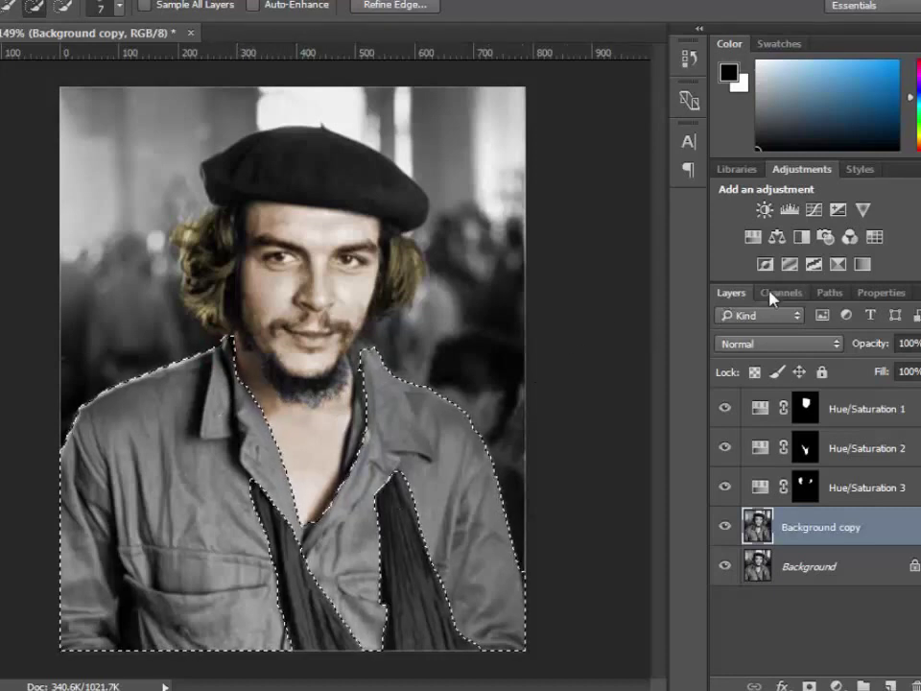
Step: Add a Hue/Saturation adjustment to the selected shirt, colorized with hue 7 and saturation 25
click(893, 295)
click(735, 295)
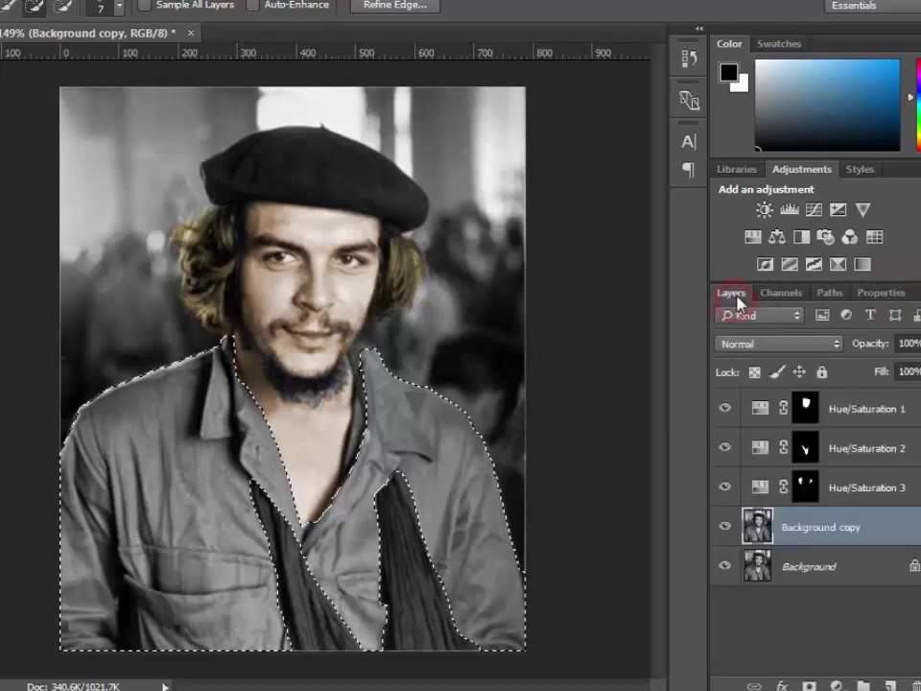
click(752, 237)
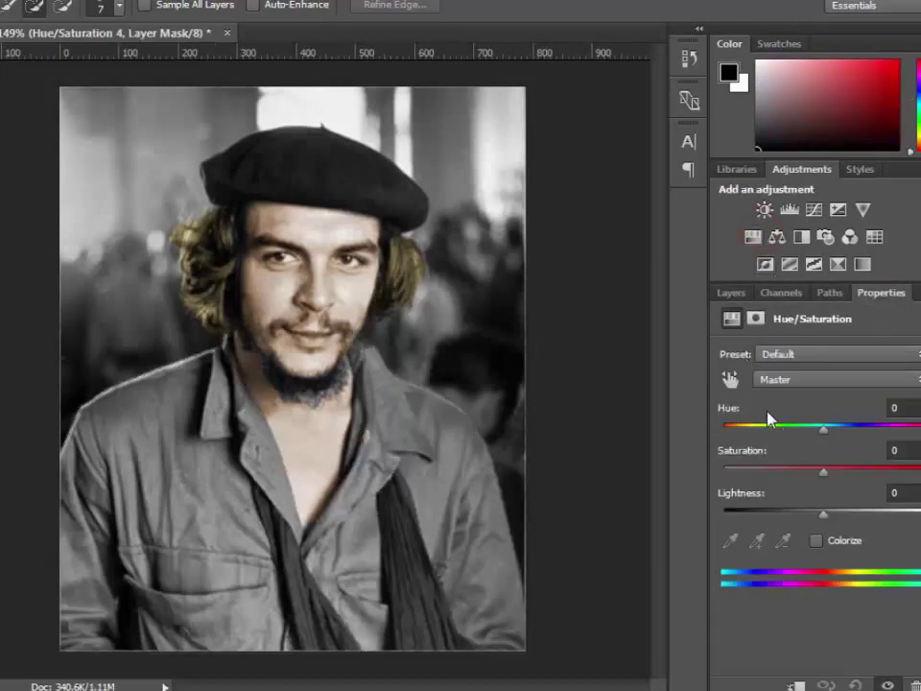
click(816, 540)
mouse_move(823, 429)
mouse_down()
mouse_move(838, 428)
mouse_move(813, 429)
mouse_up()
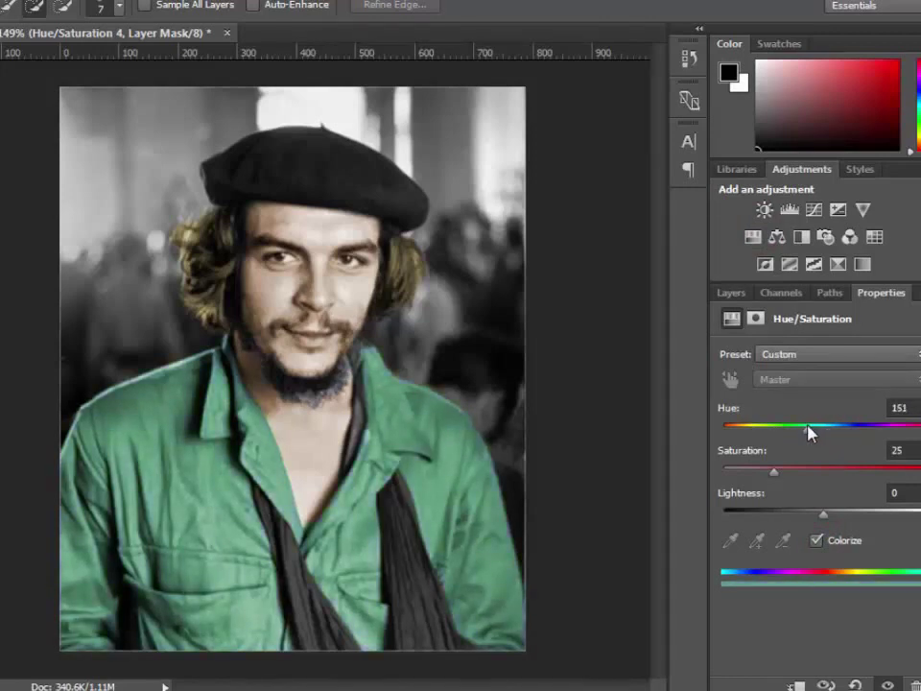
drag(758, 431, 823, 430)
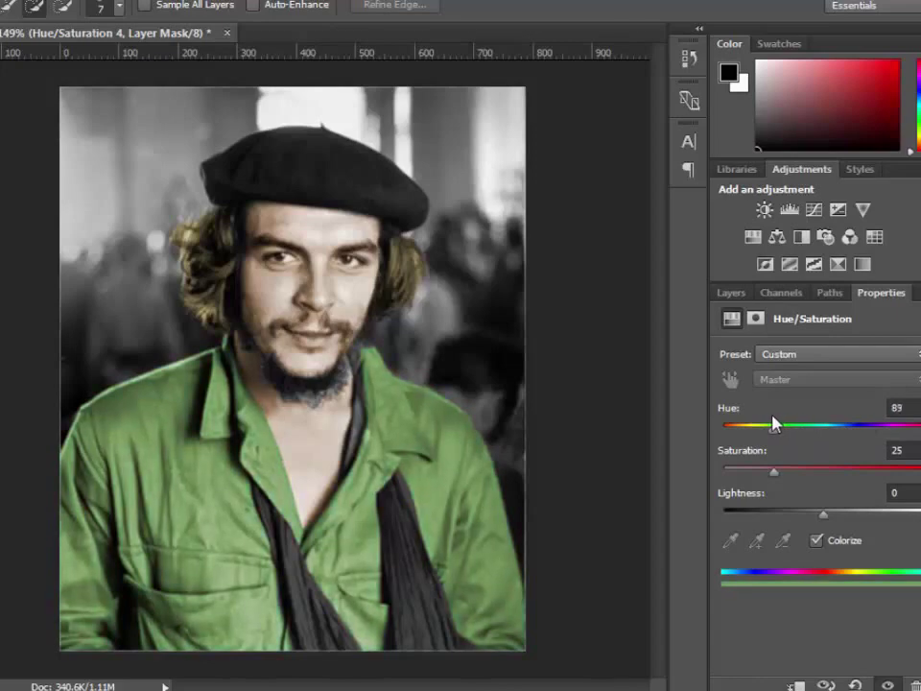
drag(752, 419, 729, 413)
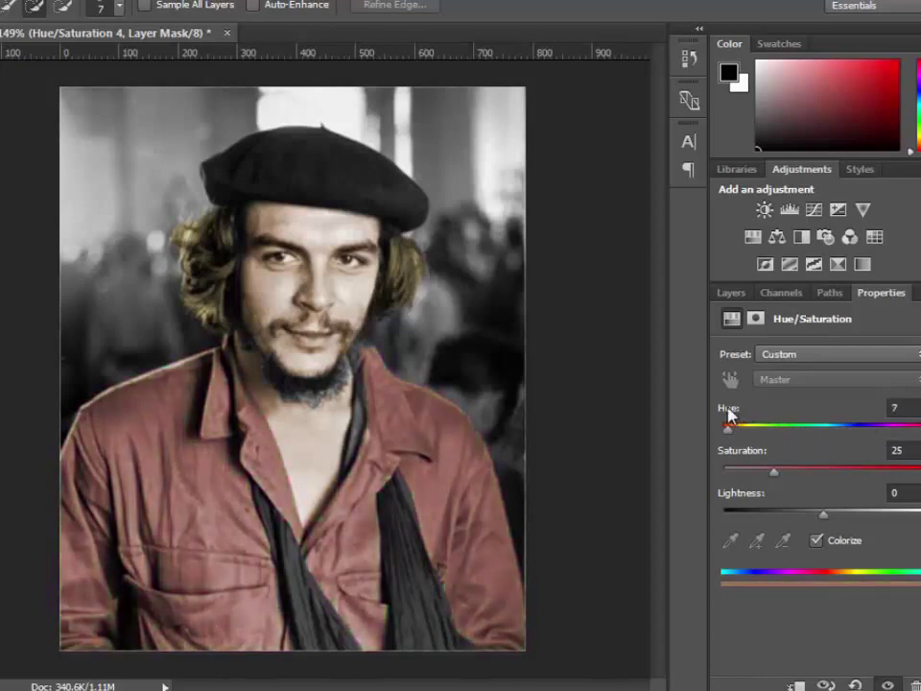
Step: On the Background copy layer, quick-select the beard under the chin
click(729, 292)
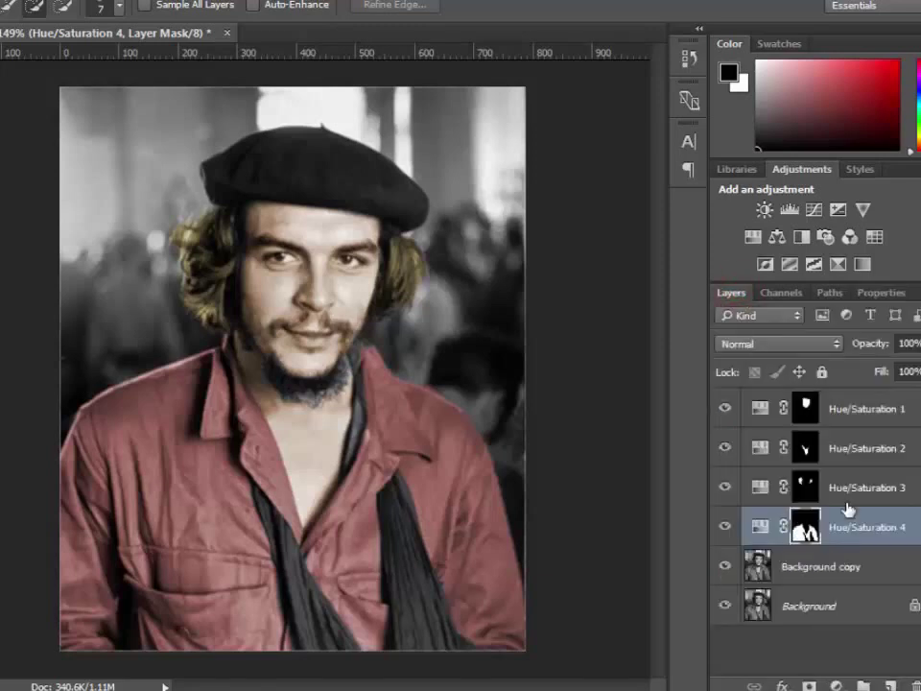
click(804, 573)
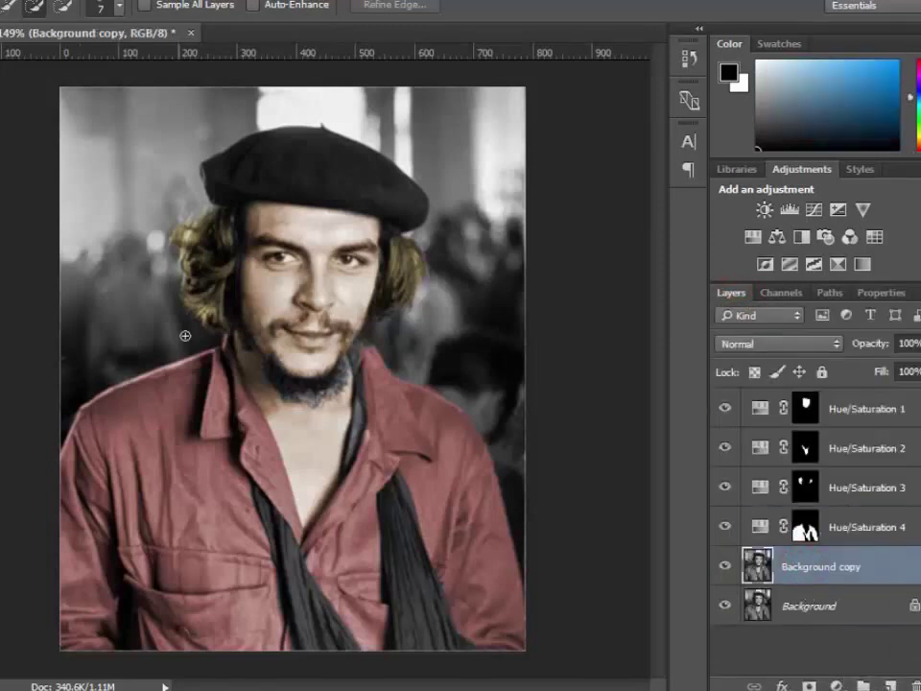
scroll(322, 361, up, 4)
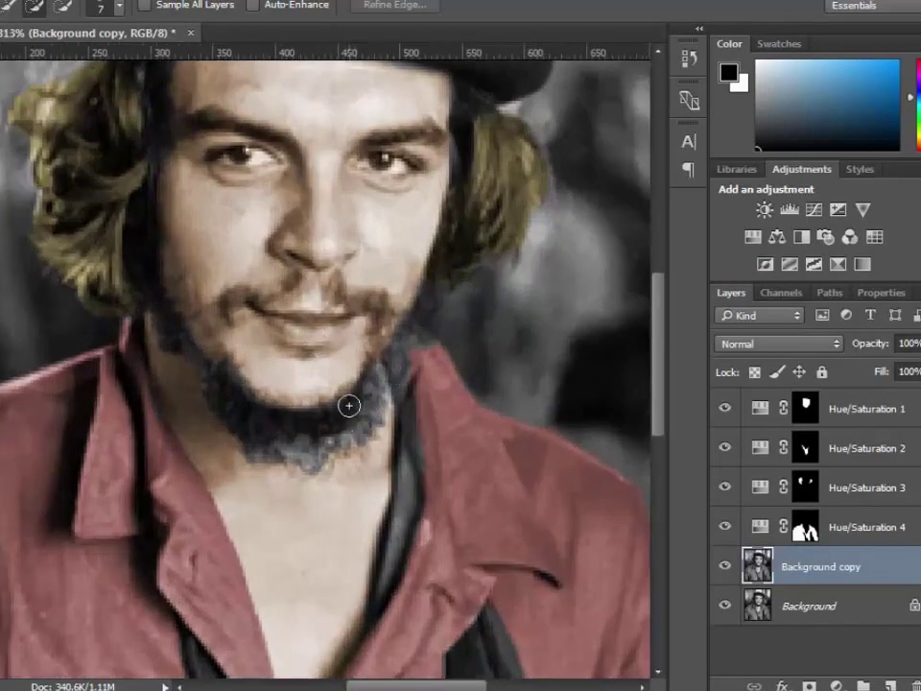
mouse_move(349, 406)
mouse_down()
mouse_move(323, 432)
mouse_move(275, 438)
mouse_move(227, 385)
mouse_up()
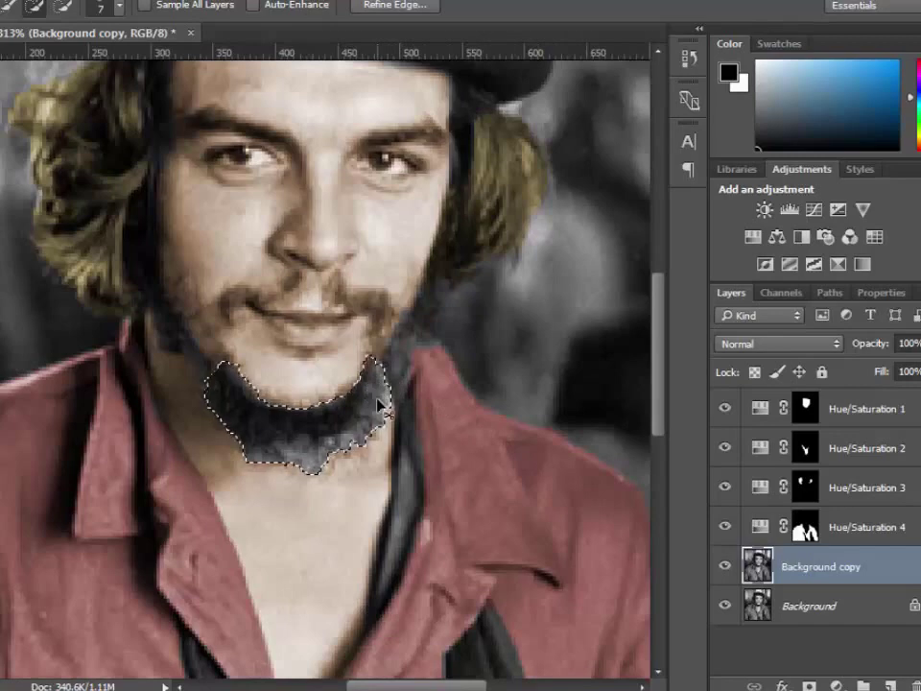
Step: With the brush size reduced to 4, extend the beard selection up the sideburn on the image's left, excluding the neck and collar
key(ctrl+0)
scroll(201, 308, up, 4)
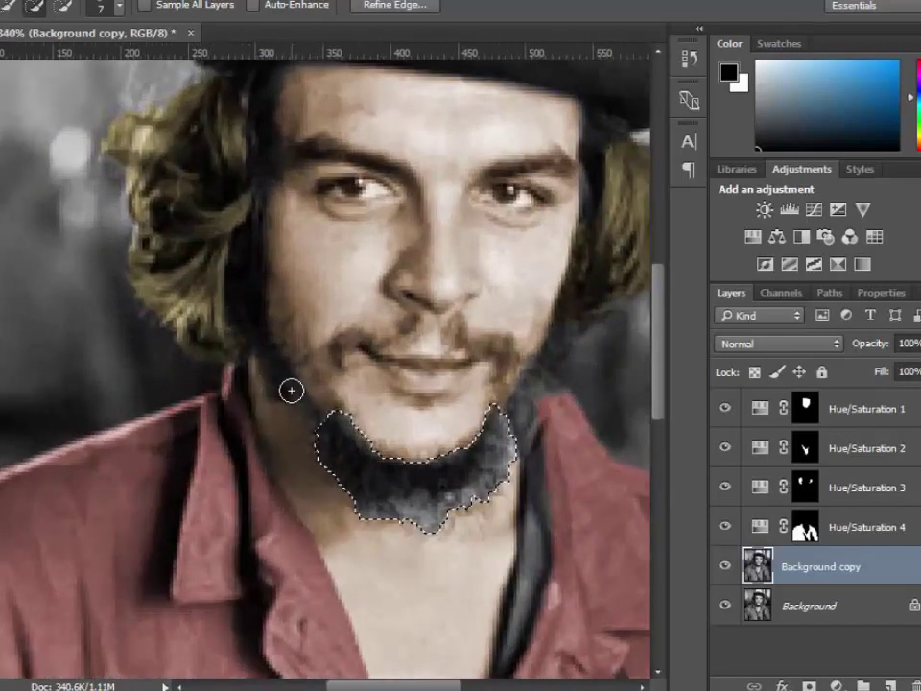
key([)
key([)
key([)
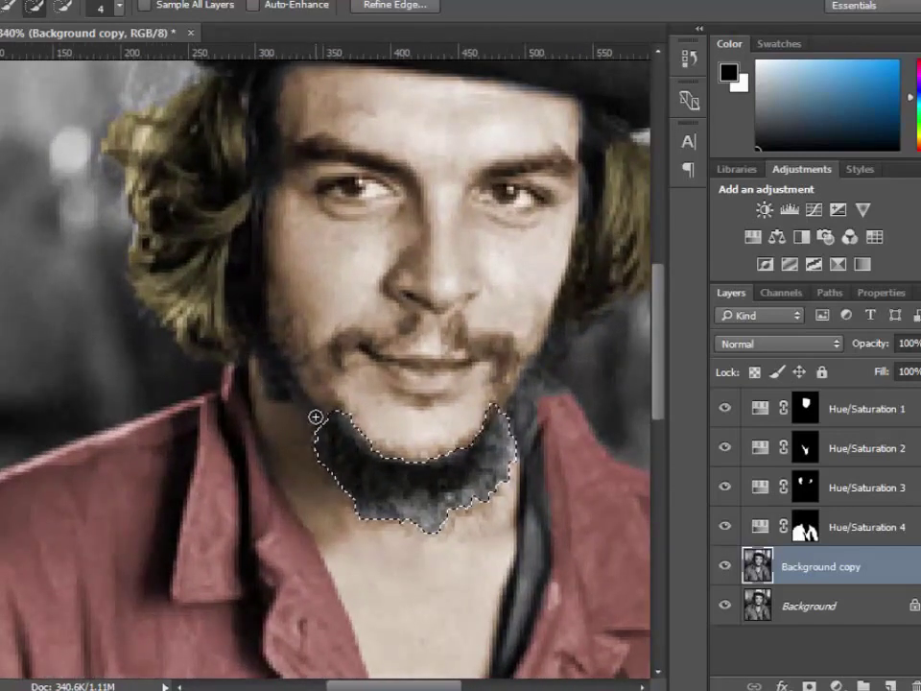
click(309, 411)
mouse_move(309, 411)
mouse_down()
mouse_move(298, 390)
mouse_move(268, 376)
mouse_move(245, 299)
mouse_move(268, 257)
mouse_move(282, 305)
mouse_move(335, 379)
mouse_move(322, 387)
mouse_move(324, 401)
mouse_up()
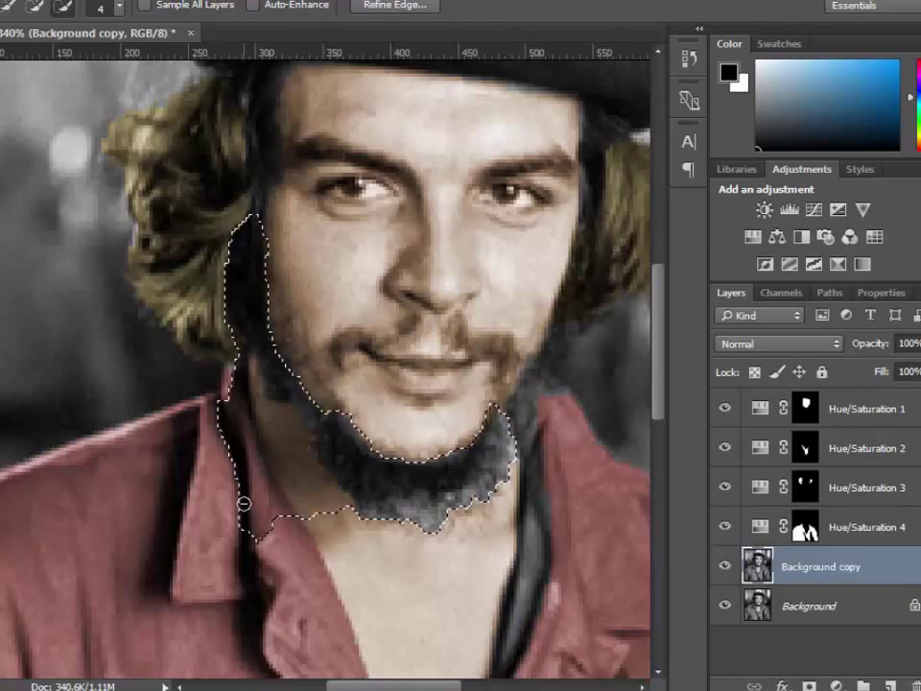
click(261, 509)
mouse_move(263, 526)
mouse_down()
mouse_move(220, 434)
mouse_move(230, 505)
mouse_move(223, 402)
mouse_move(233, 396)
mouse_move(248, 431)
mouse_move(232, 369)
mouse_move(253, 373)
mouse_move(264, 420)
mouse_up()
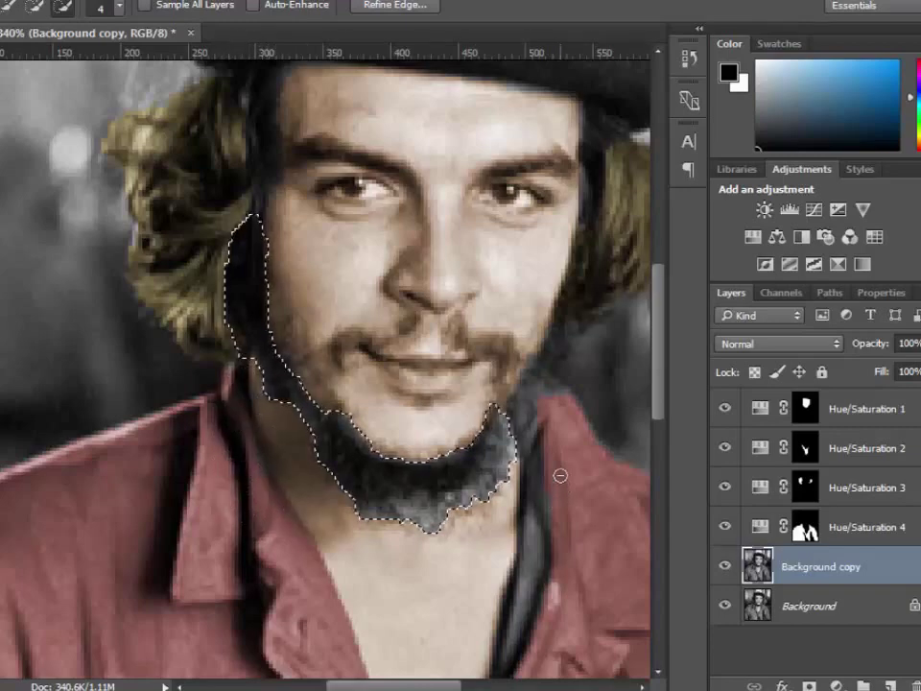
Step: Add the beard along the opposite jaw and both halves of the moustache to the selection, leaving out the lips
mouse_move(511, 417)
mouse_down()
mouse_move(536, 394)
mouse_move(562, 318)
mouse_move(582, 333)
mouse_move(559, 409)
mouse_move(497, 406)
mouse_up()
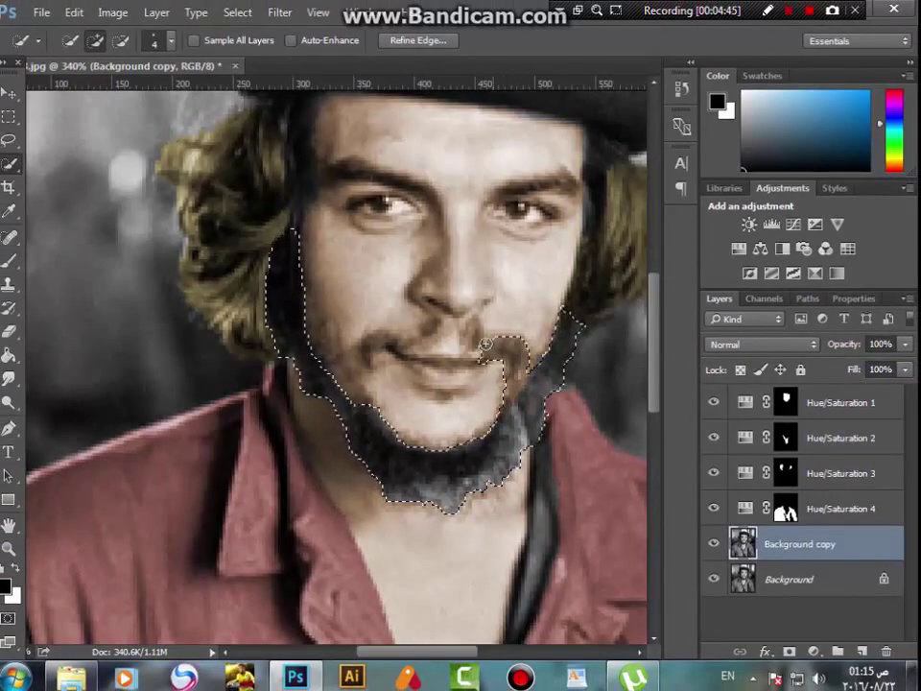
key(alt)
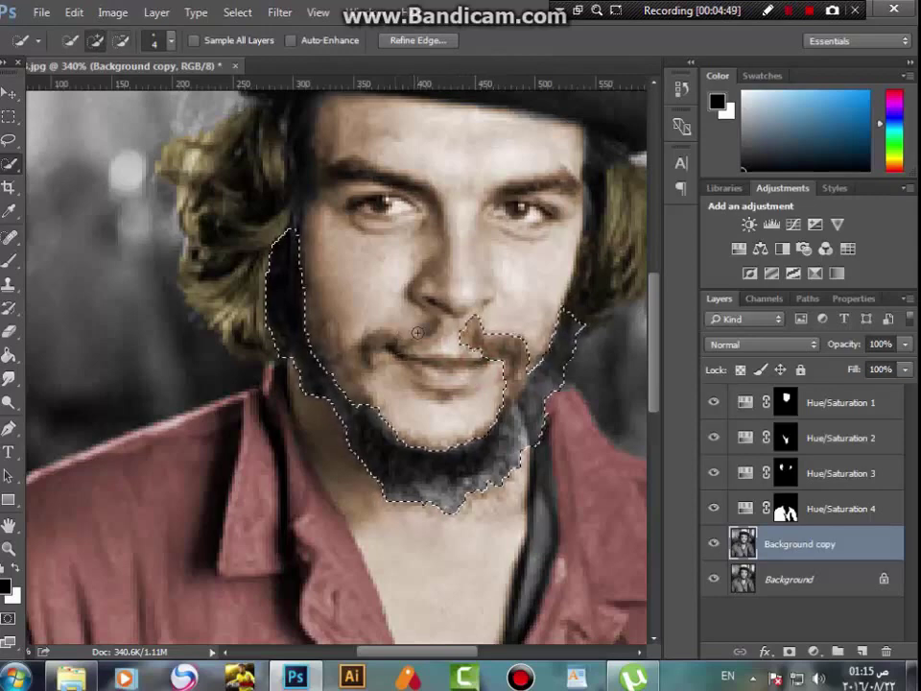
mouse_move(433, 324)
mouse_down()
mouse_move(370, 348)
mouse_move(391, 360)
mouse_up()
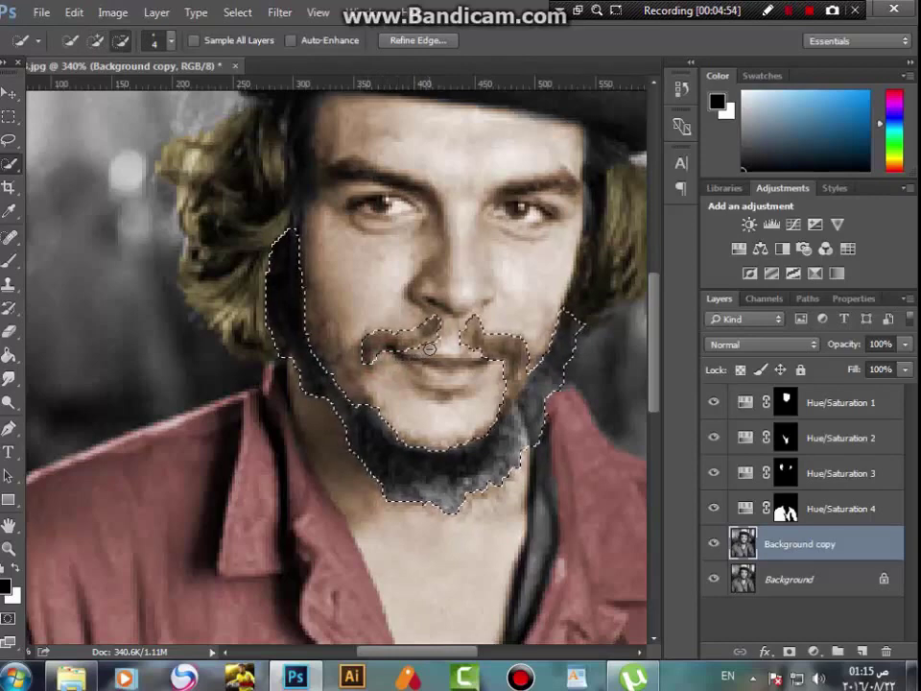
key(ctrl+0)
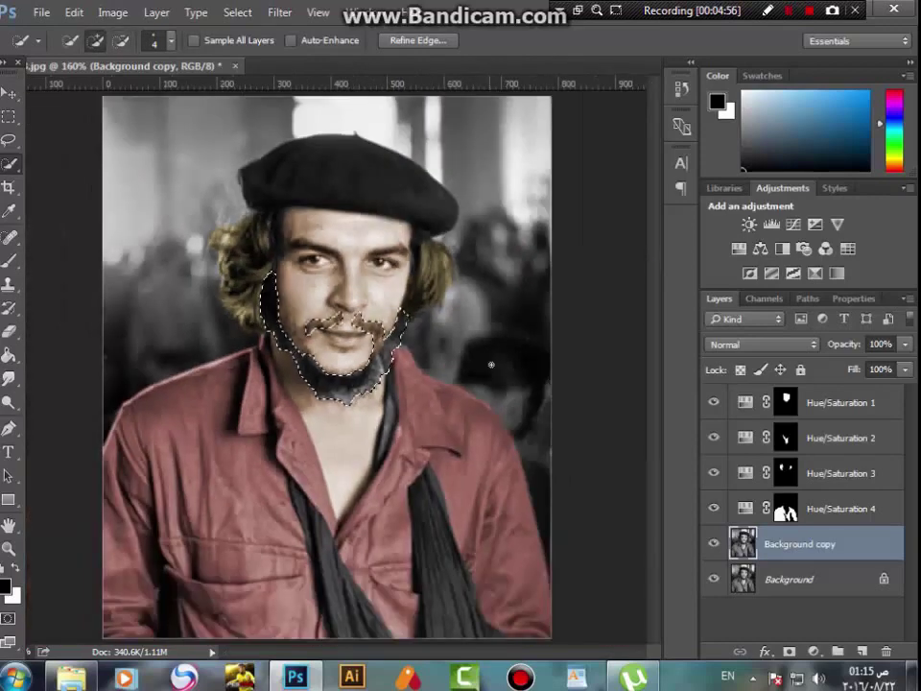
Step: Add a Hue/Saturation adjustment to the selected beard and moustache, colorized with hue 44 and saturation 25
click(738, 249)
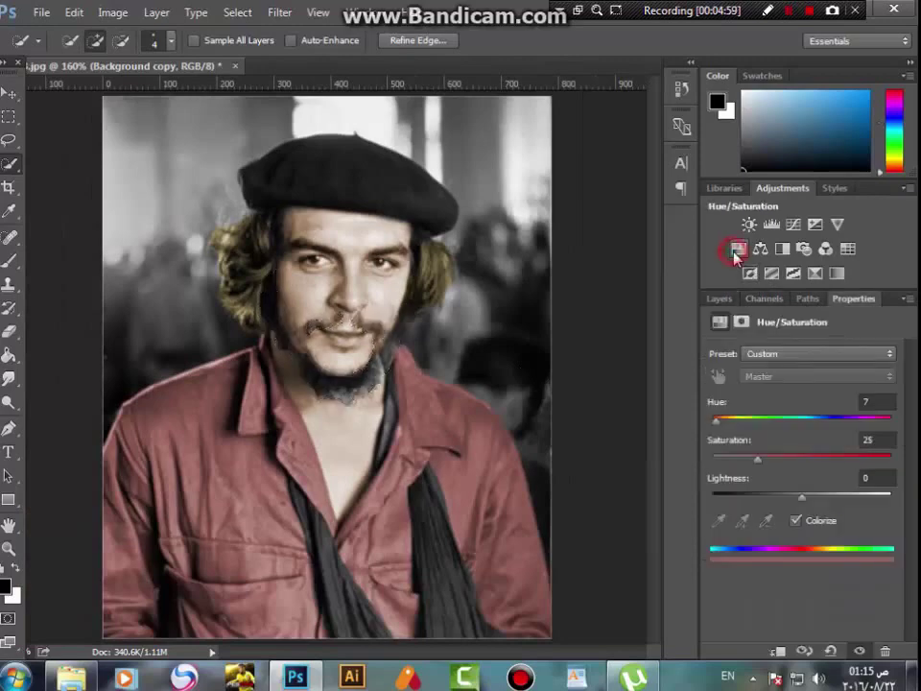
click(796, 521)
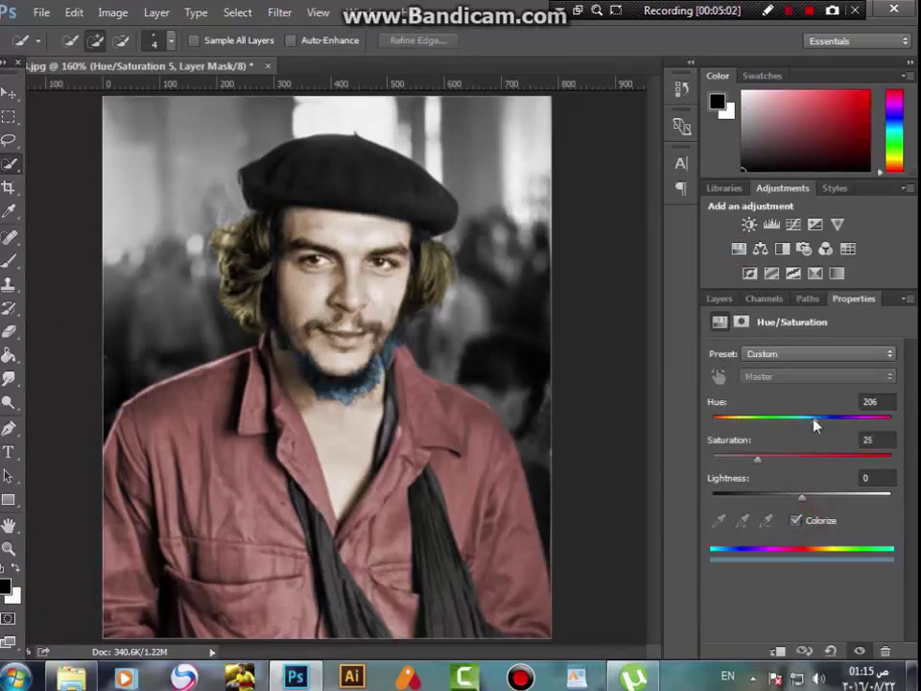
drag(815, 423, 734, 419)
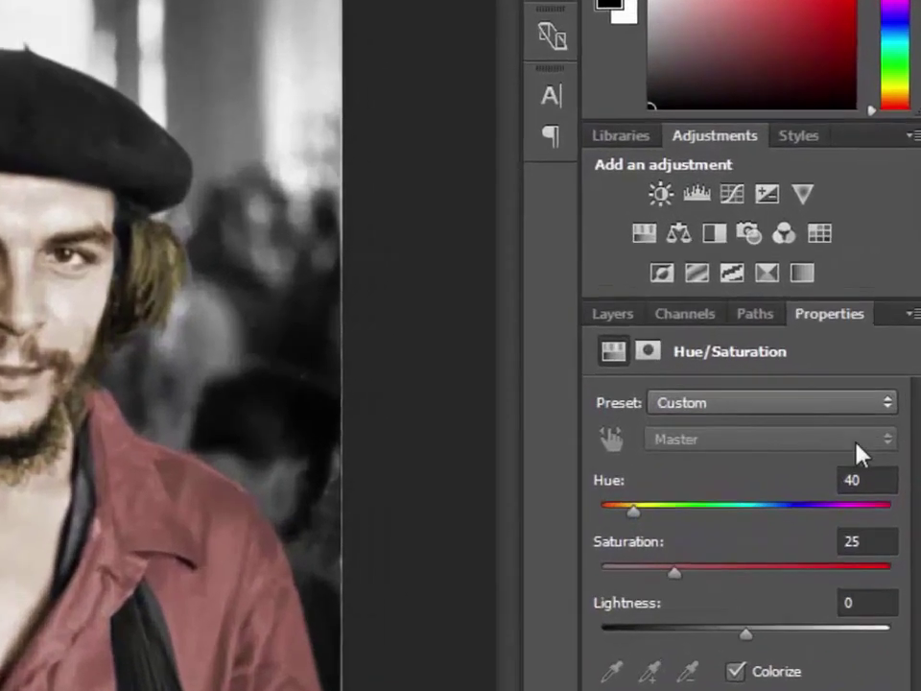
click(869, 401)
text(44)
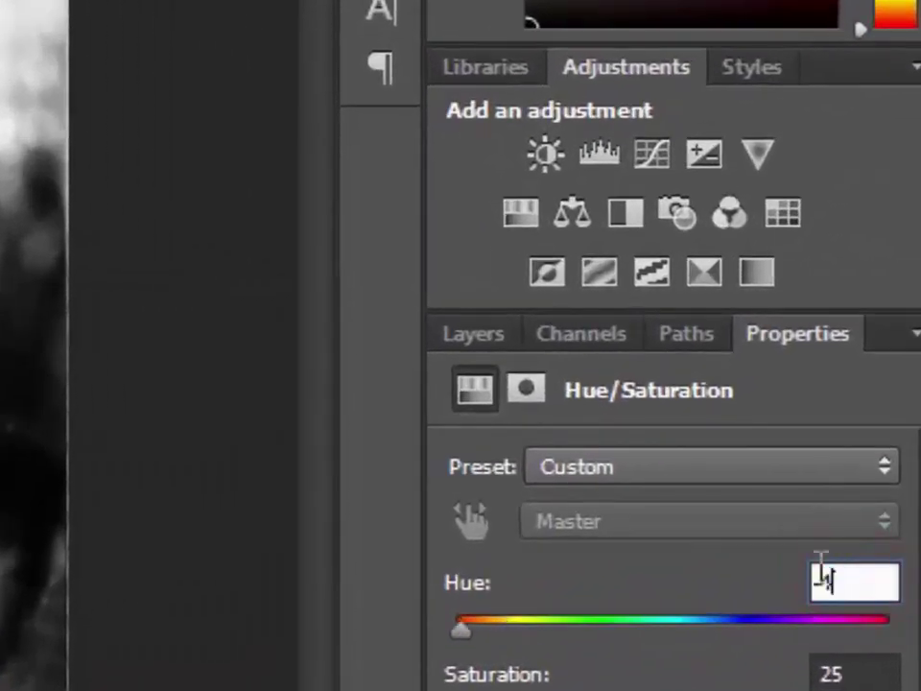
Step: Try to merge the Hue/Saturation 1 and Hue/Saturation 5 adjustment layers, and undo the attempt
scroll(467, 359, up, 1)
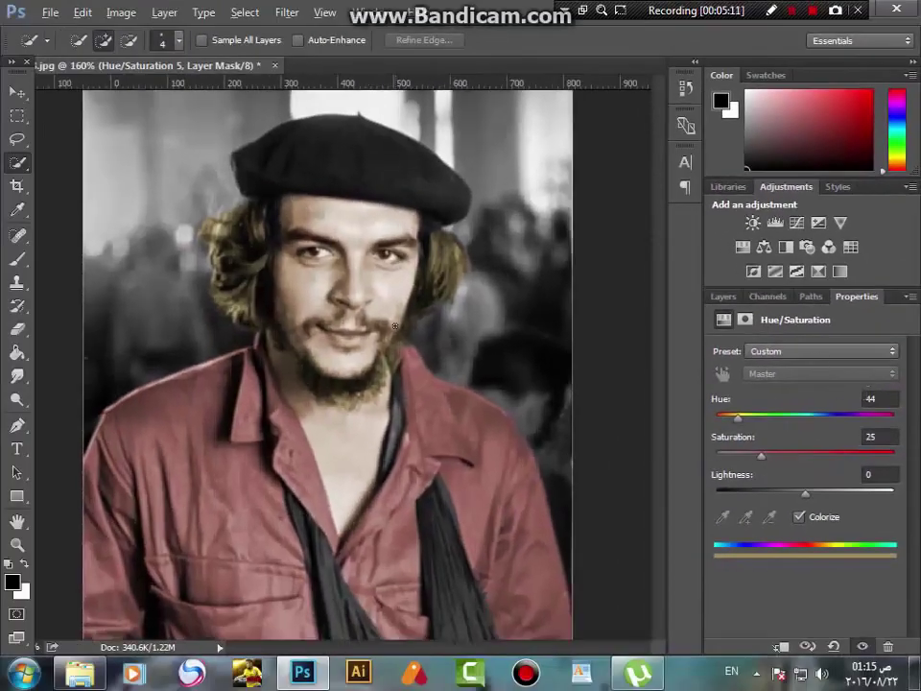
key(ctrl+0)
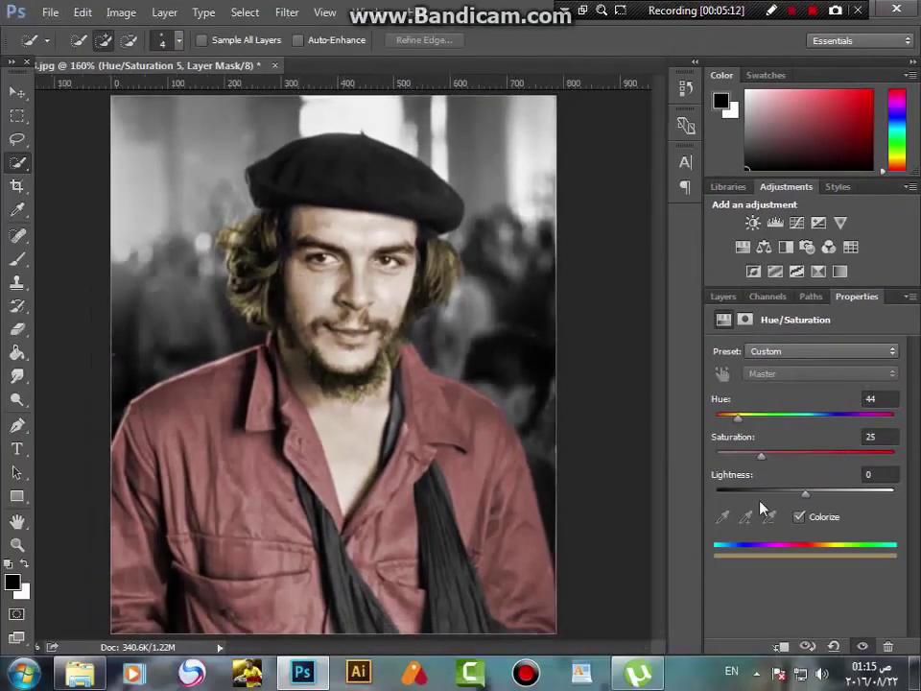
click(722, 297)
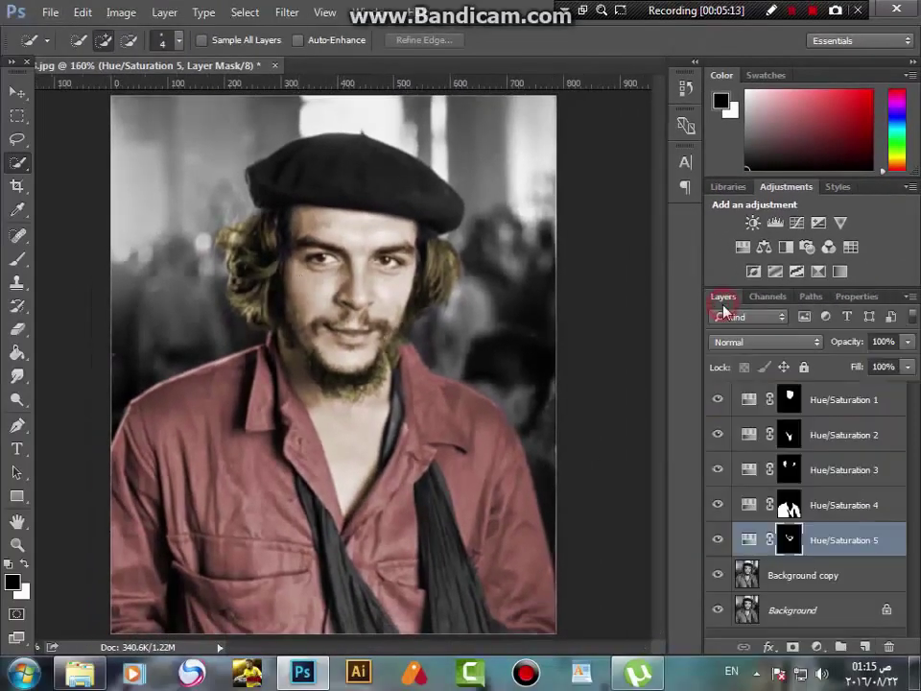
ctrl+click(837, 542)
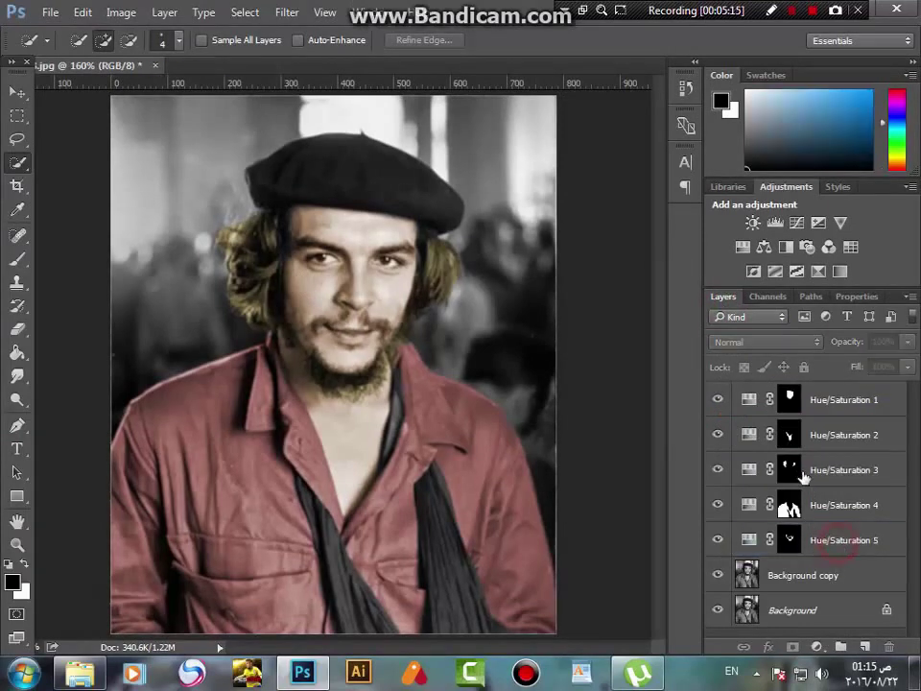
click(820, 543)
ctrl+click(811, 401)
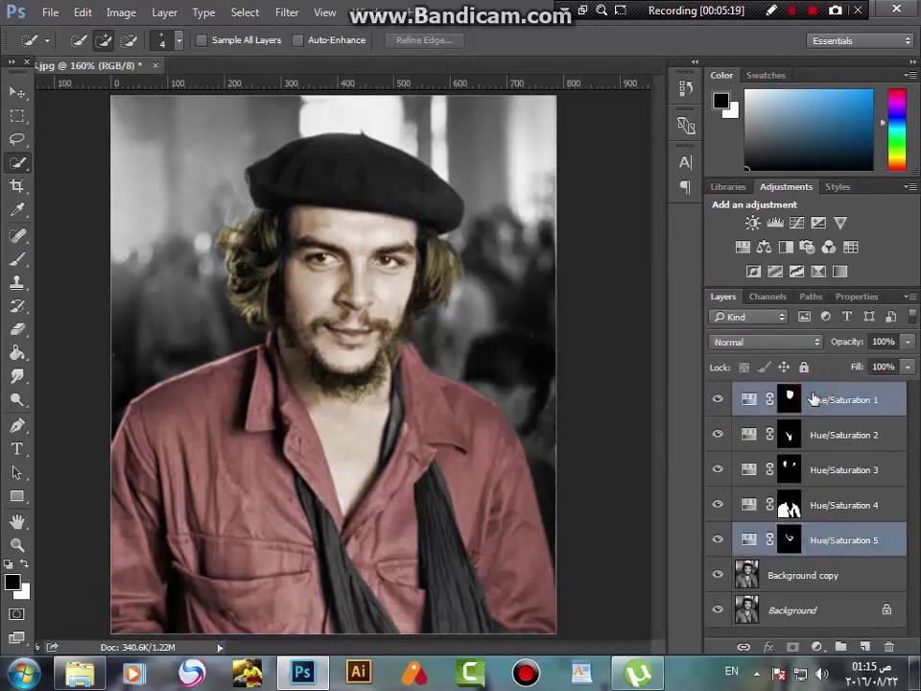
key(ctrl+e)
key(ctrl+z)
Step: Select all five Hue/Saturation layers, try merging them, undo that, and put them in one layer group instead
shift+click(825, 543)
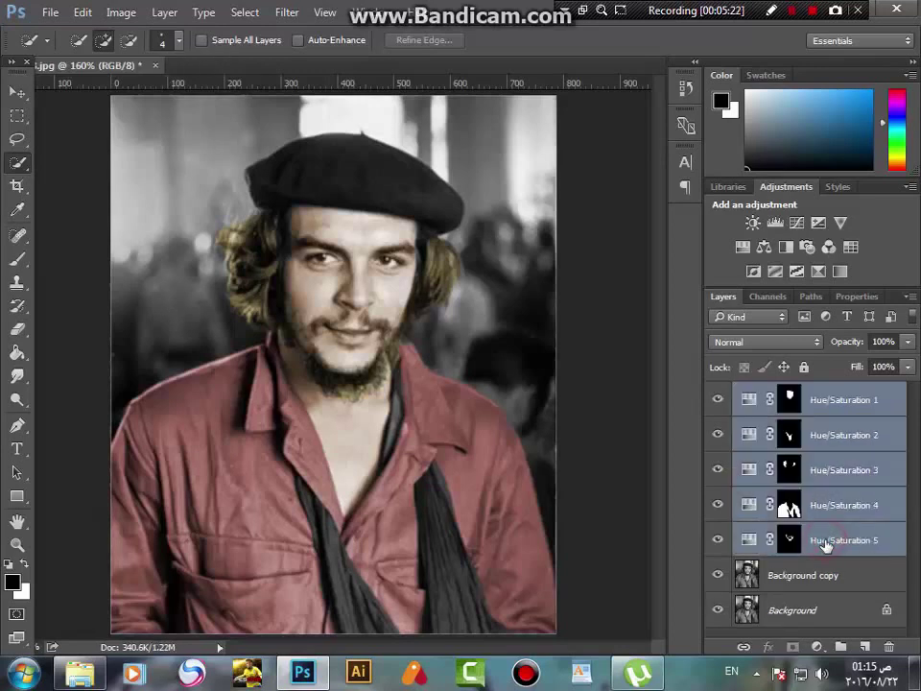
key(ctrl+e)
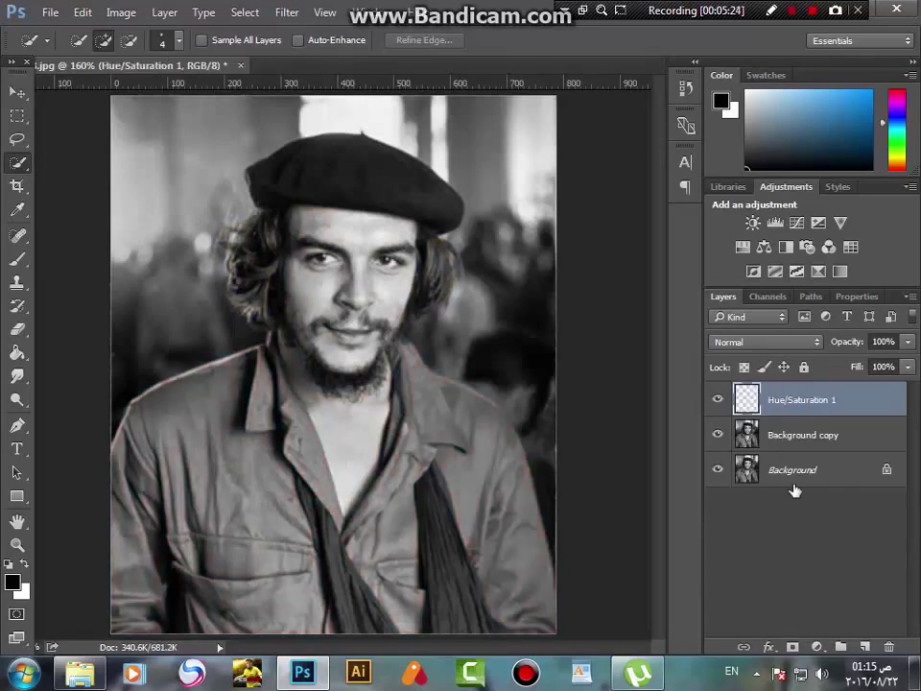
key(ctrl+z)
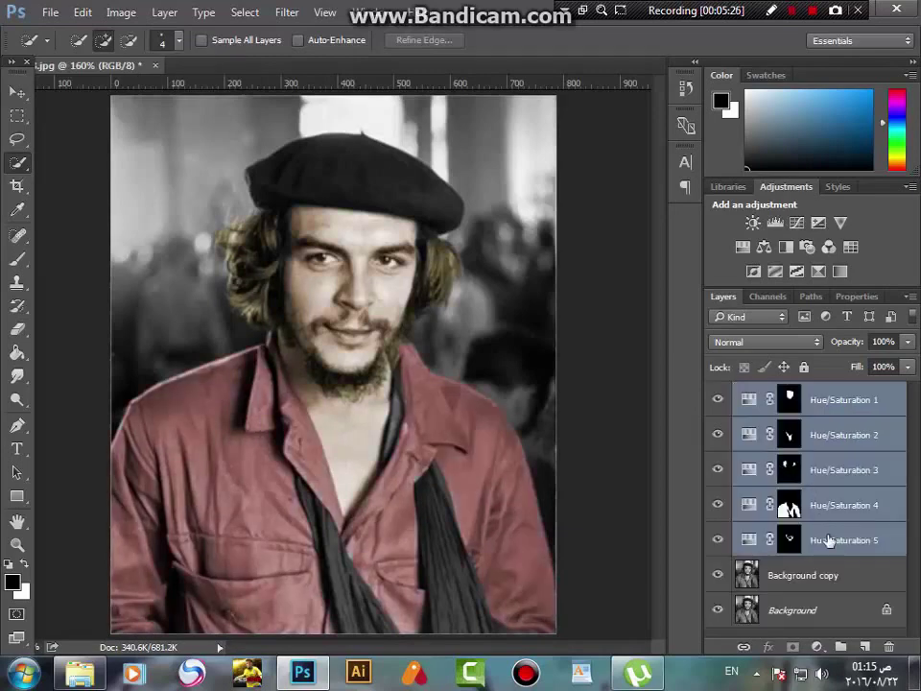
key(e)
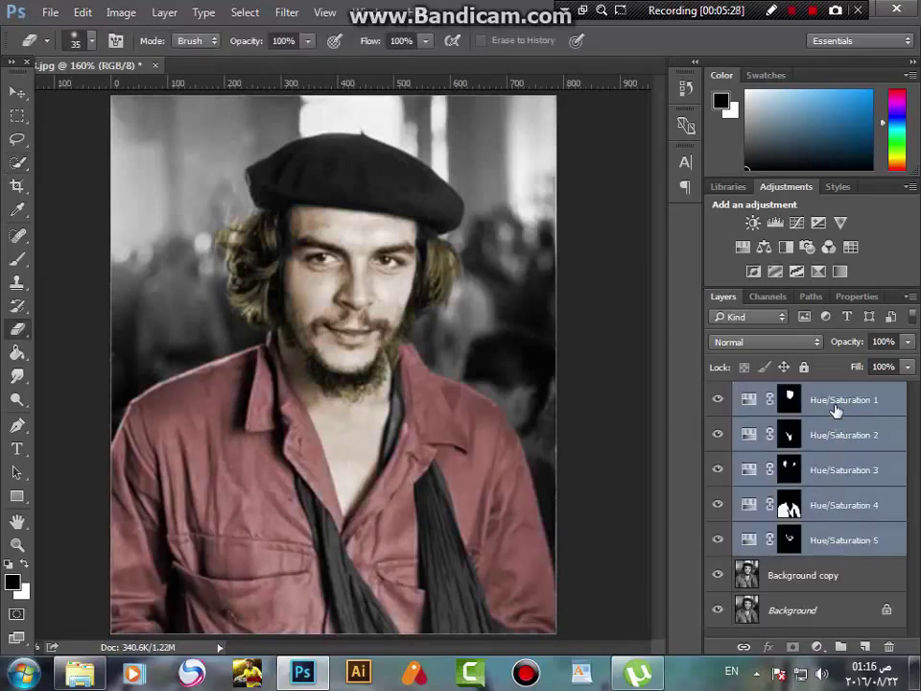
key(shift+e)
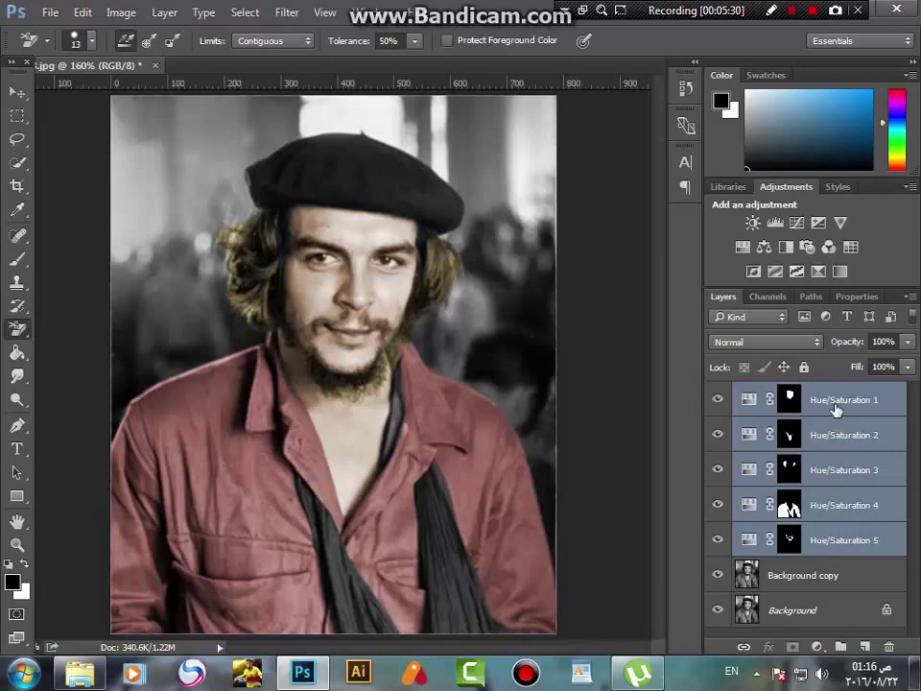
key(ctrl+g)
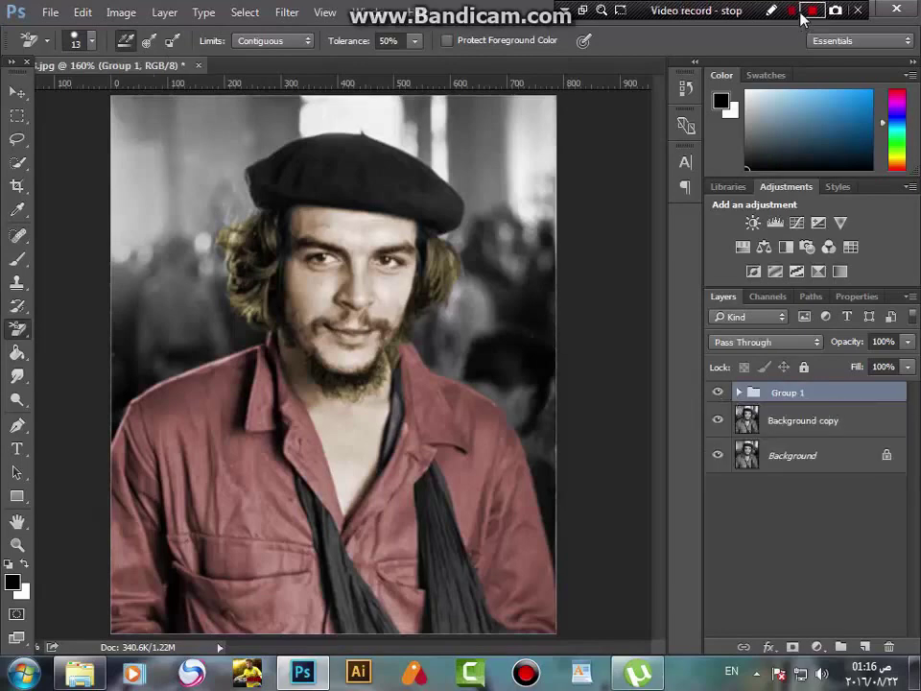
Step: Toggle the visibility of Group 1 repeatedly to compare the colorized portrait with the black-and-white version
click(720, 393)
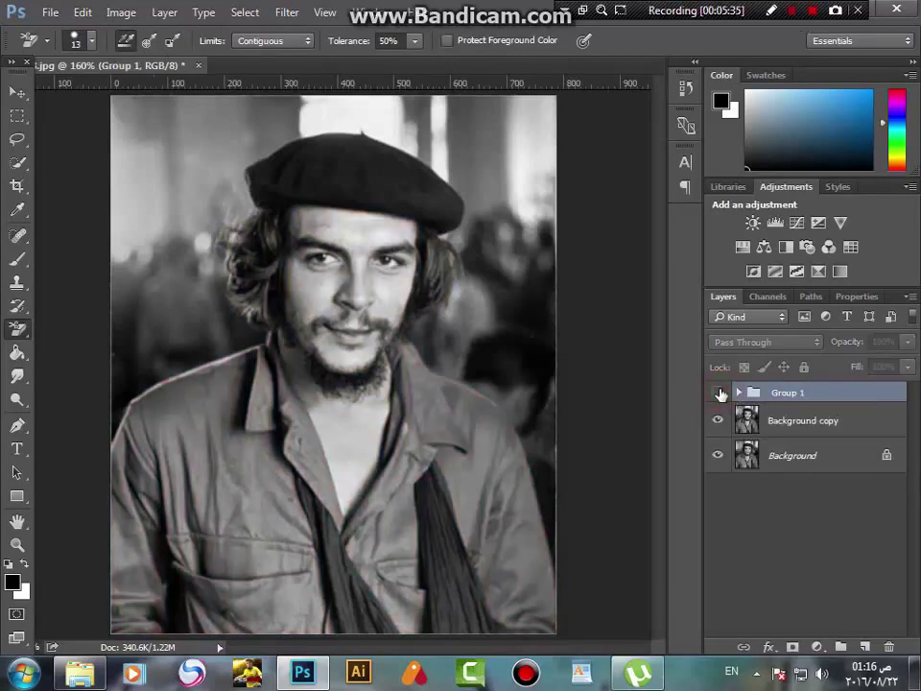
click(719, 393)
click(719, 393)
click(719, 393)
click(719, 393)
click(720, 393)
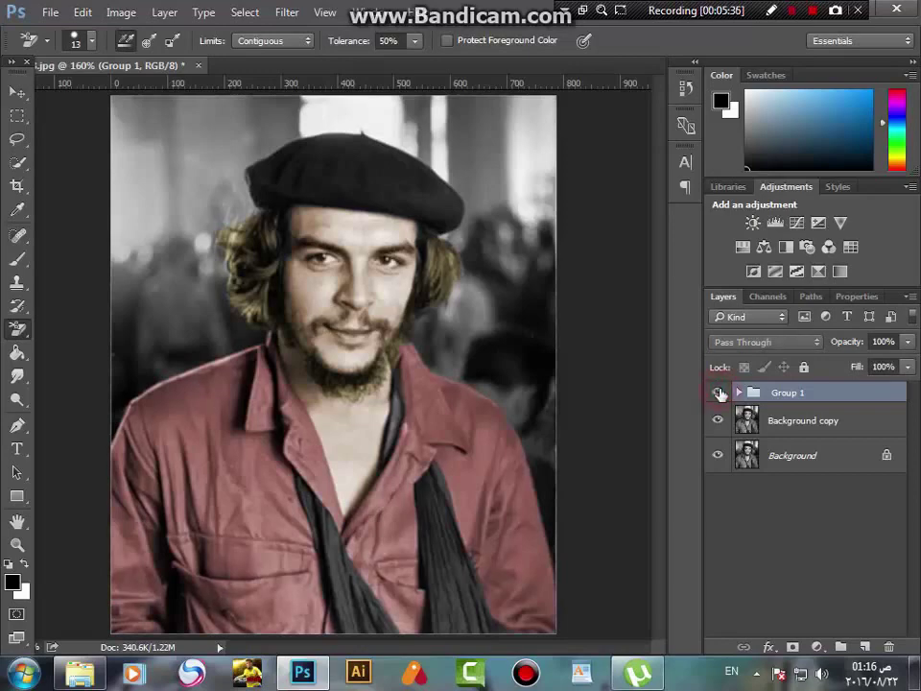
click(720, 393)
click(719, 393)
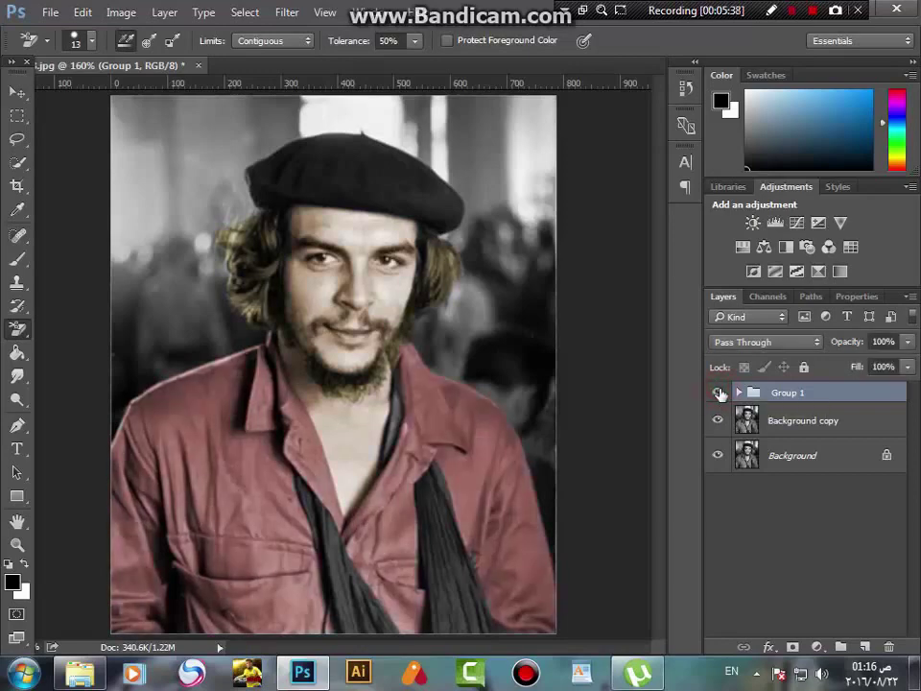
click(720, 393)
click(719, 393)
Step: On the Background copy layer, quick-select the black beret, including the gaps inside the selection
click(753, 428)
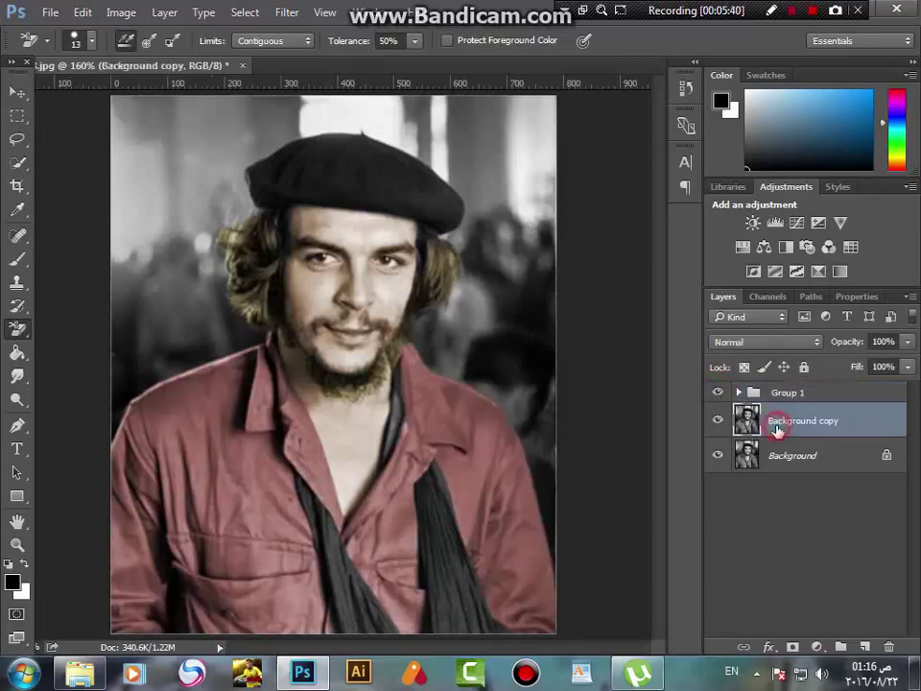
drag(345, 167, 367, 178)
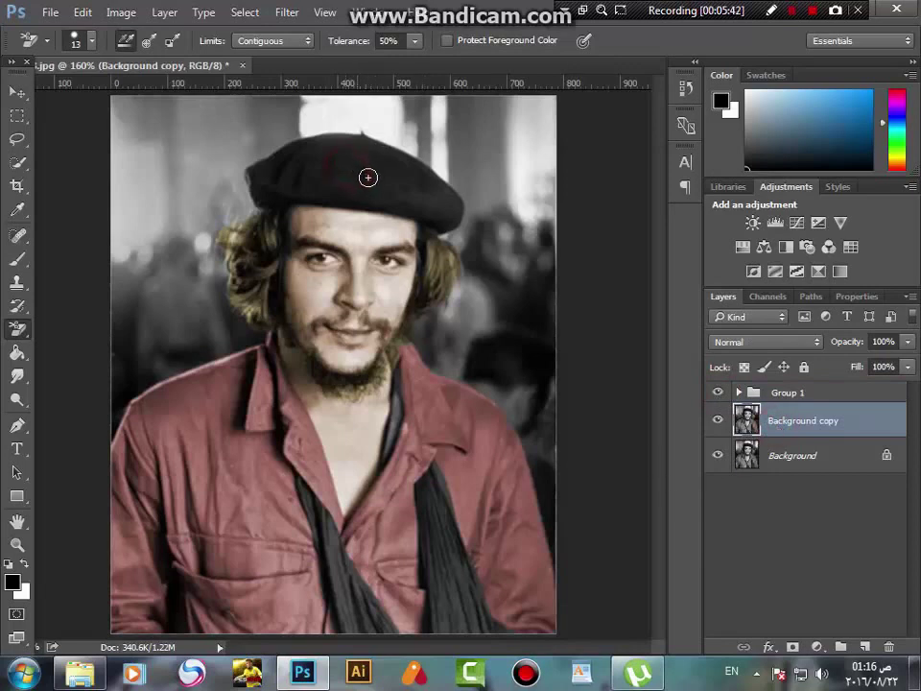
click(288, 174)
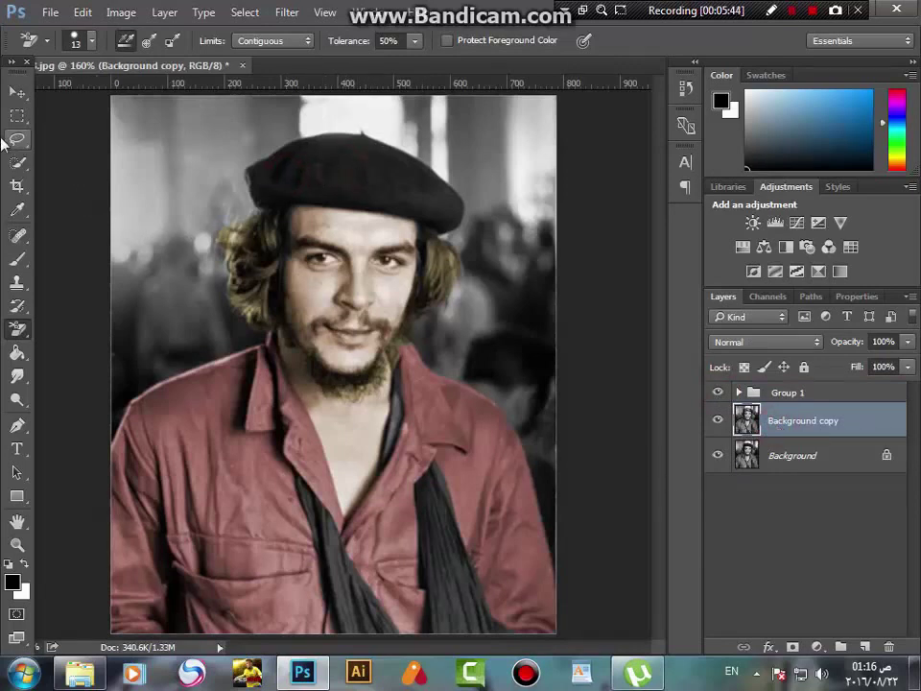
click(17, 162)
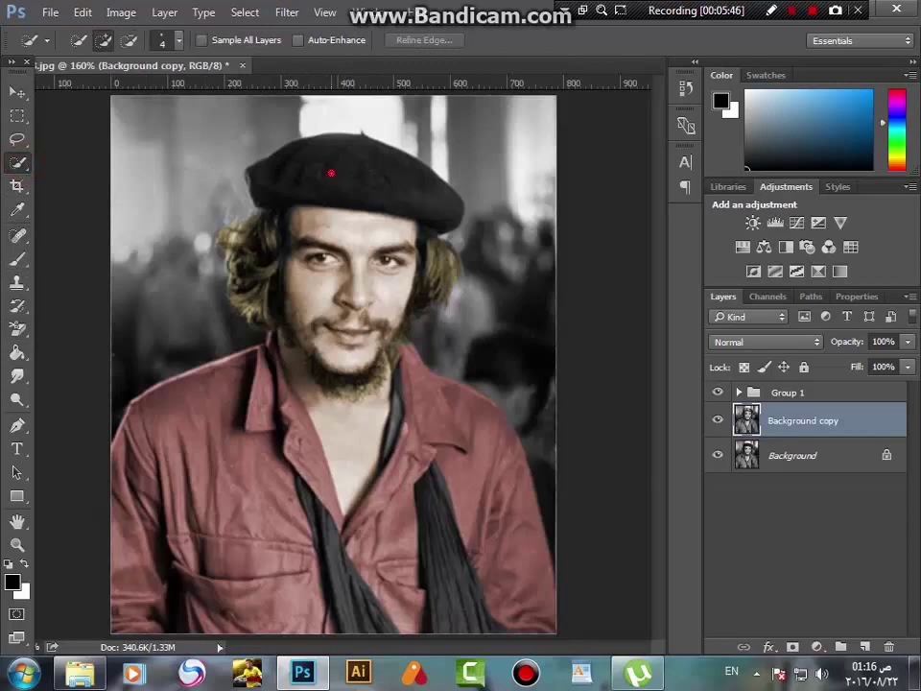
drag(367, 181, 421, 198)
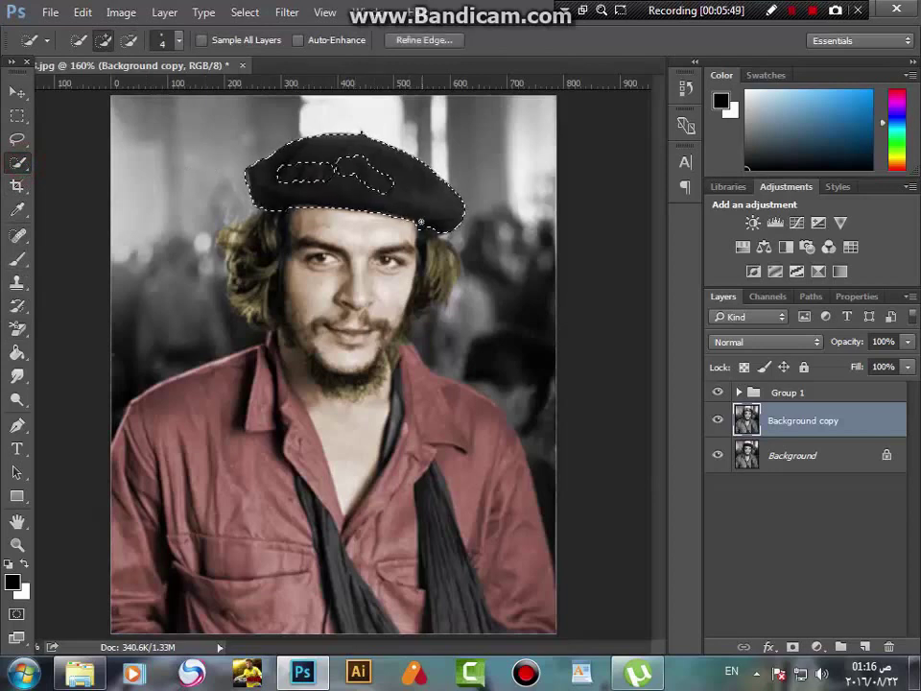
click(380, 182)
click(311, 178)
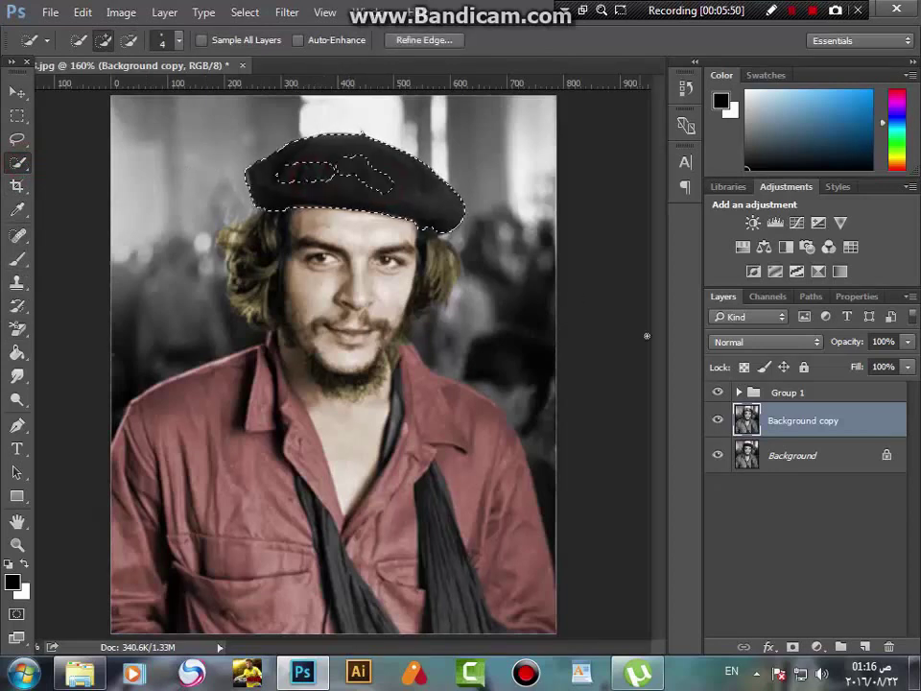
drag(283, 174, 305, 173)
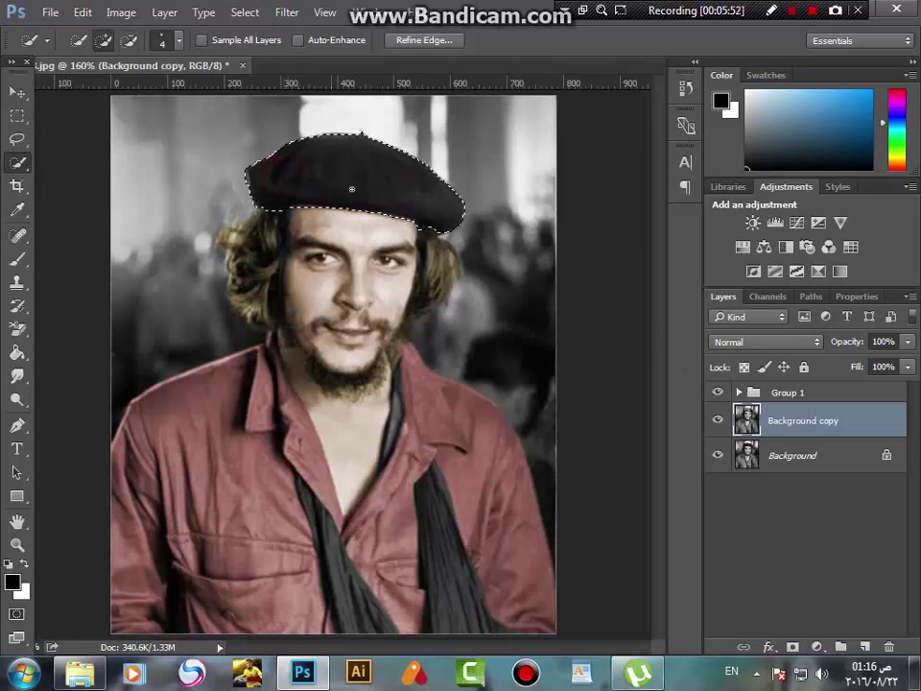
Step: Undo the last selection change and complete the beret selection with the Background layer active
key(ctrl+z)
click(831, 455)
click(377, 179)
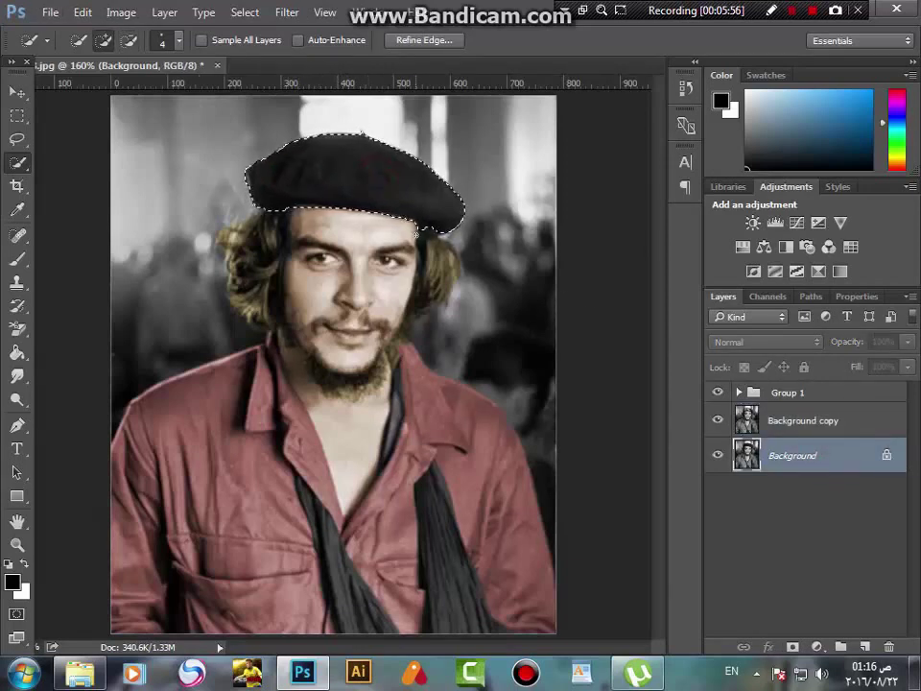
Step: Add a colorized Hue/Saturation adjustment with hue 84 and saturation 32 to the beret and move it above the Background copy layer
click(741, 246)
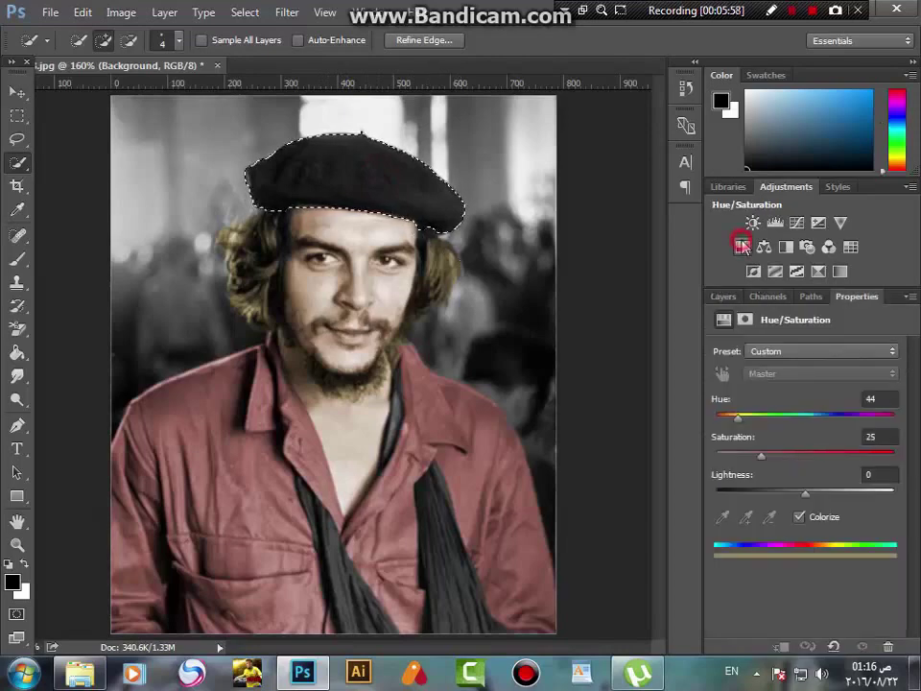
click(799, 516)
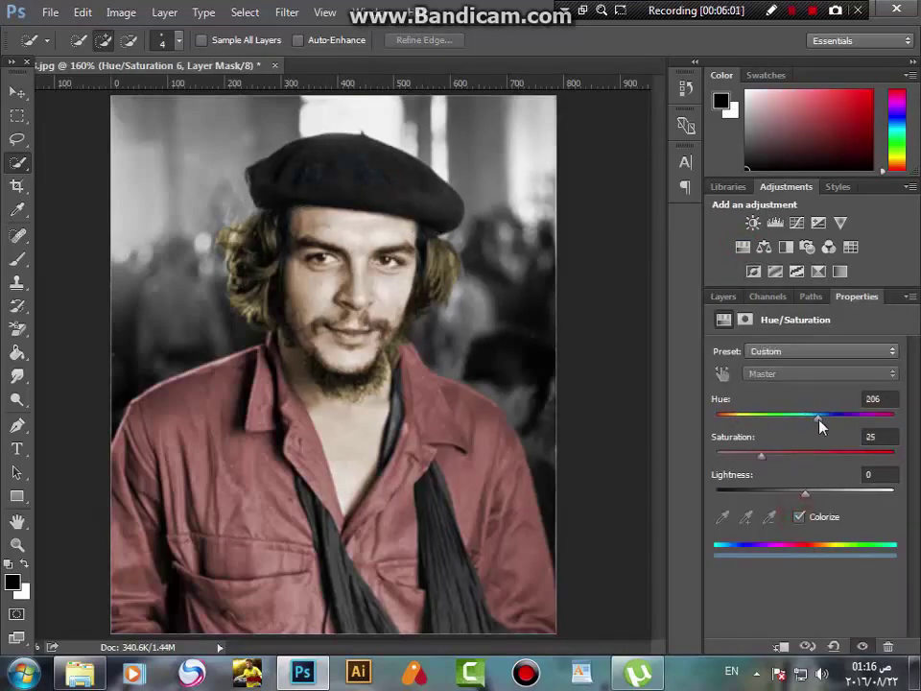
click(765, 418)
drag(763, 417, 714, 416)
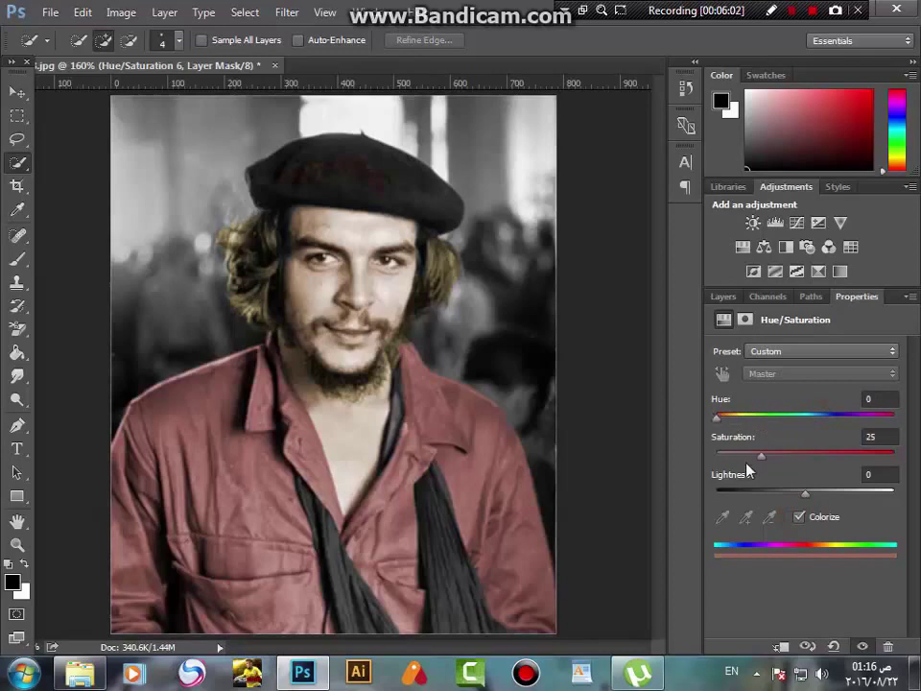
drag(800, 461, 773, 457)
drag(716, 418, 747, 423)
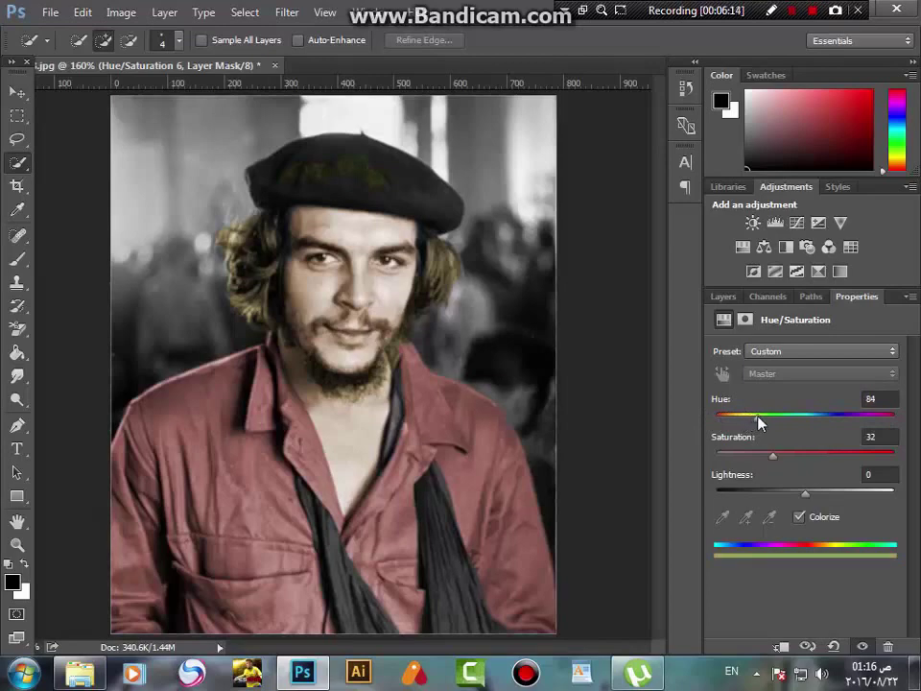
click(727, 296)
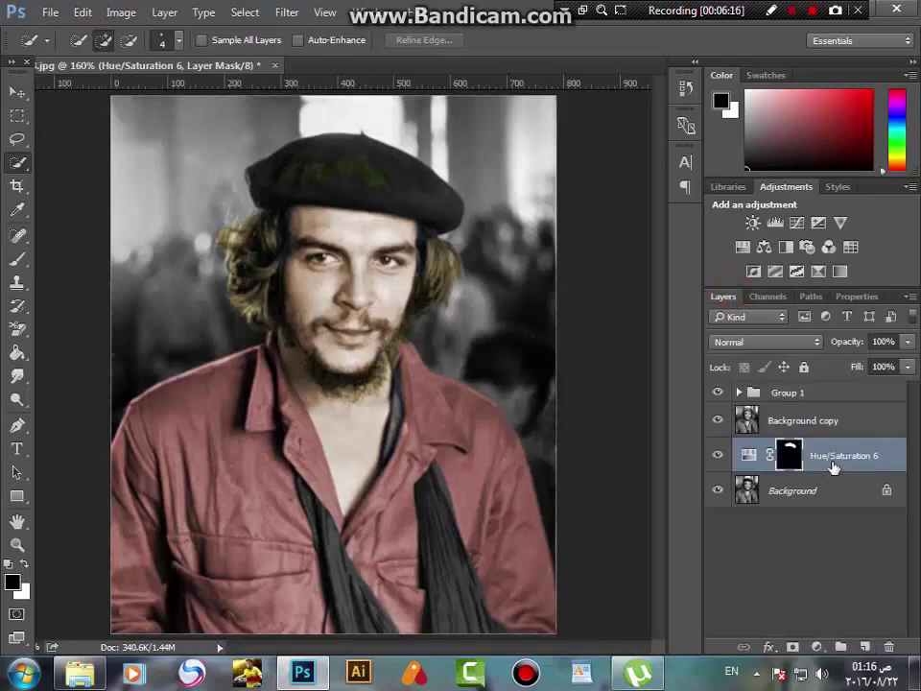
drag(832, 466, 822, 423)
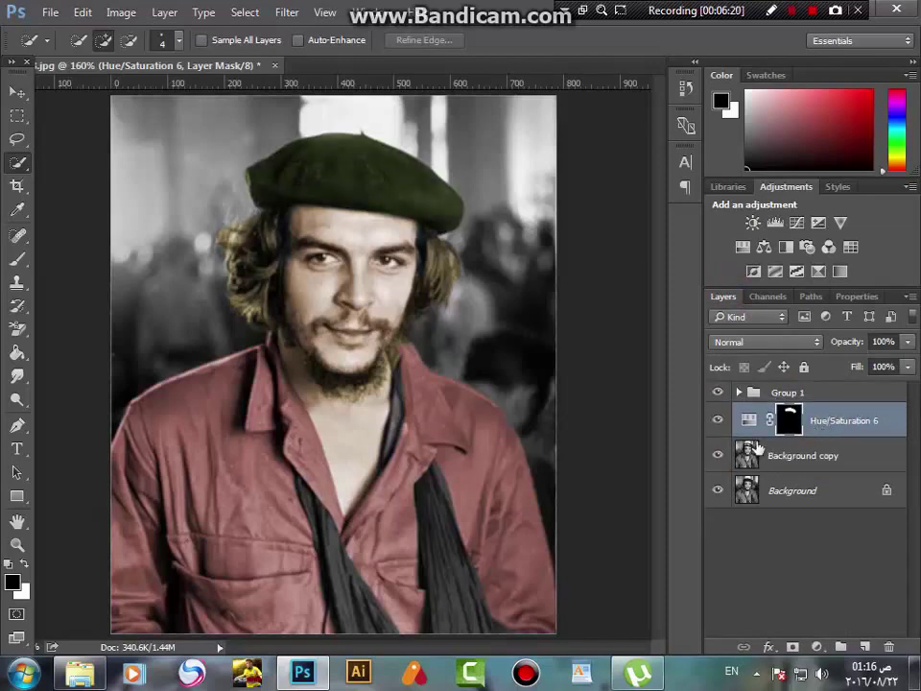
Step: Paint black on the beret adjustment's mask with a size 10 brush to remove the green fringe along the forehead
scroll(383, 205, up, 10)
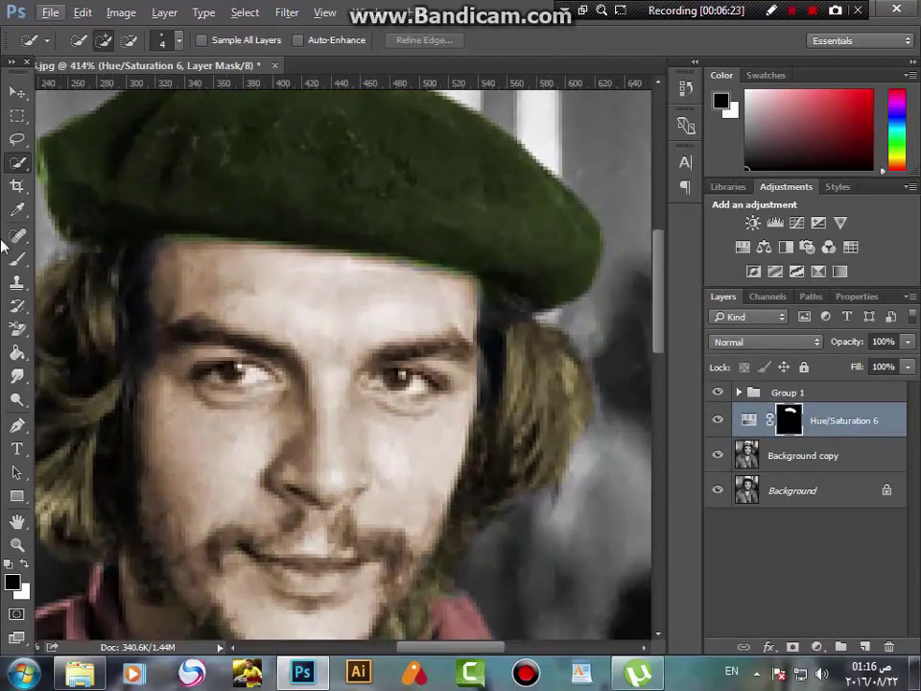
click(18, 259)
click(19, 259)
click(11, 580)
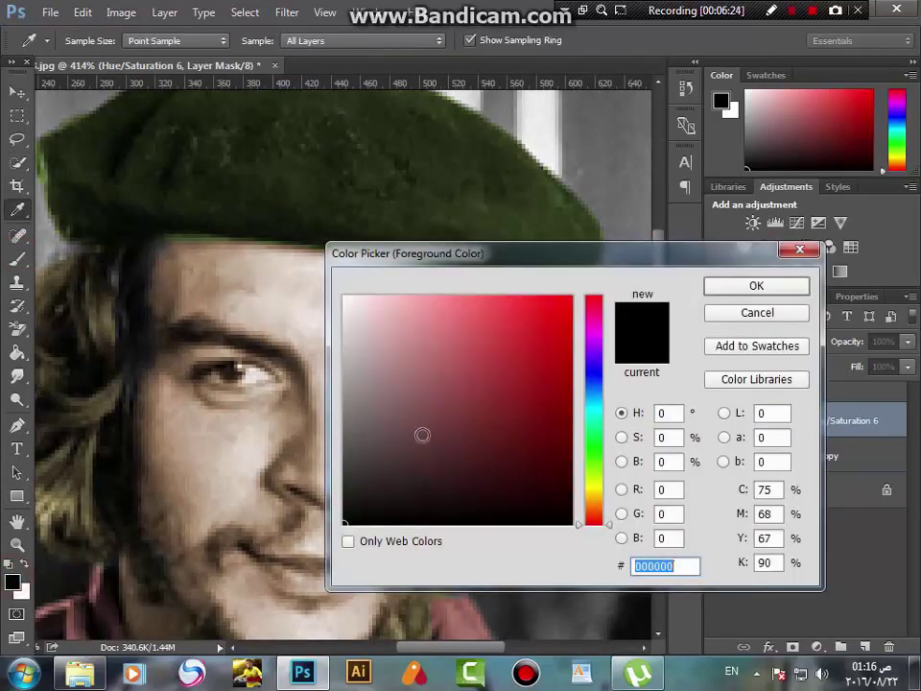
click(750, 278)
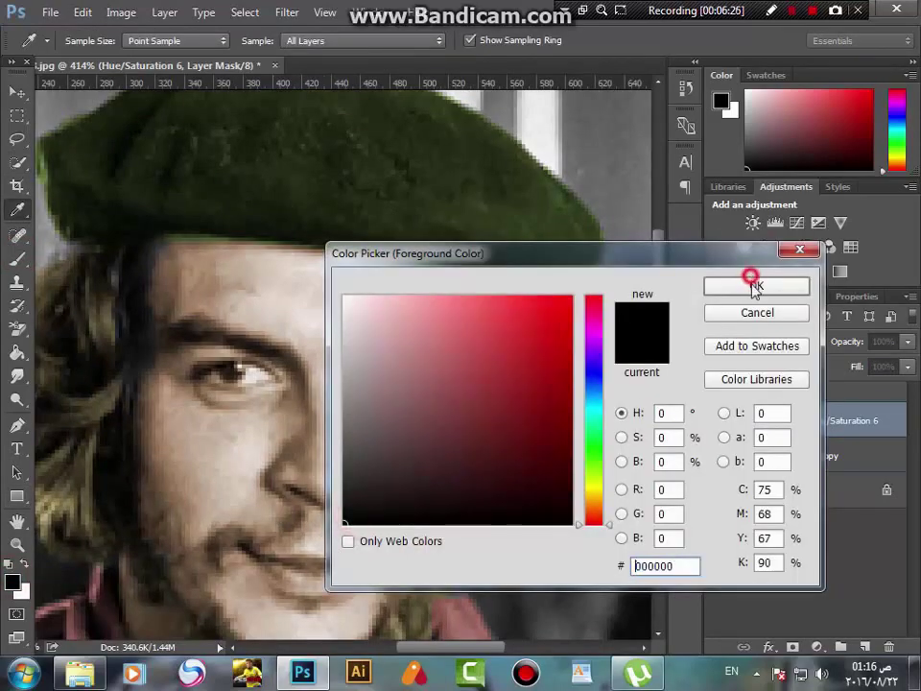
key(alt)
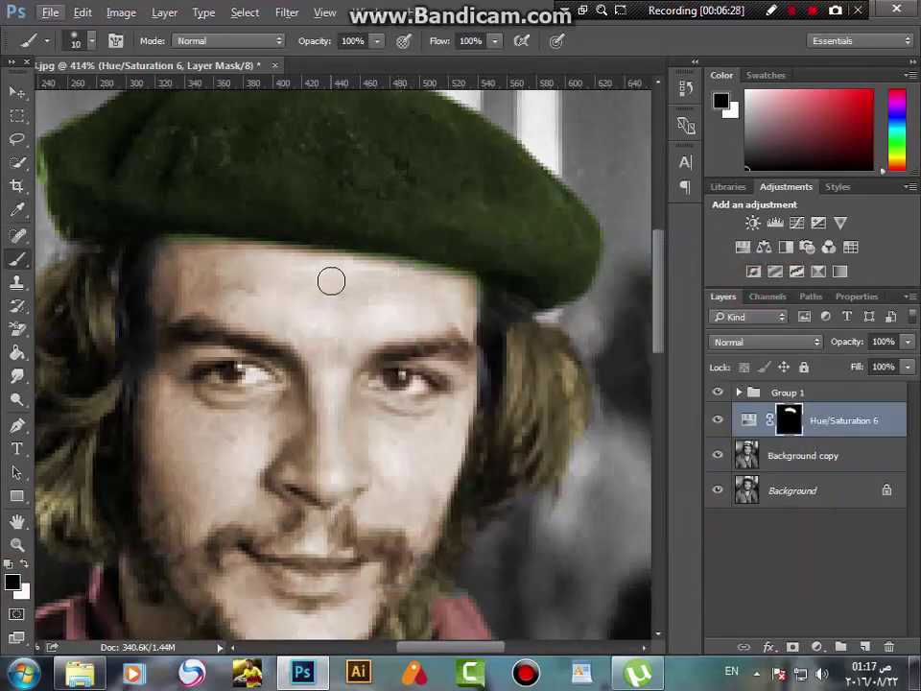
click(374, 271)
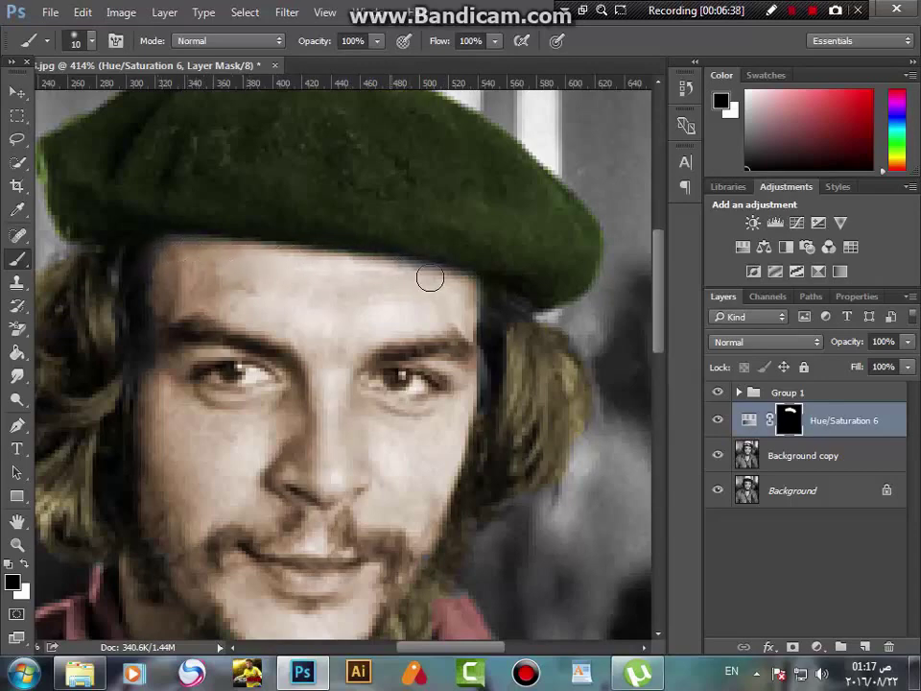
Step: Hide and show Group 1 and the beret adjustment to compare the whole portrait before and after colorizing
key(ctrl+0)
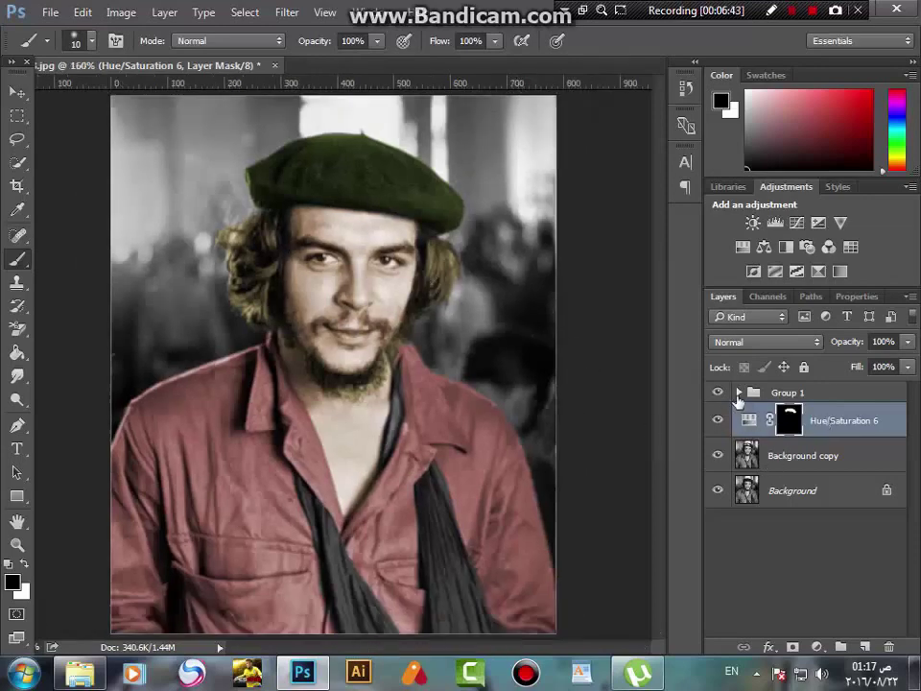
click(17, 91)
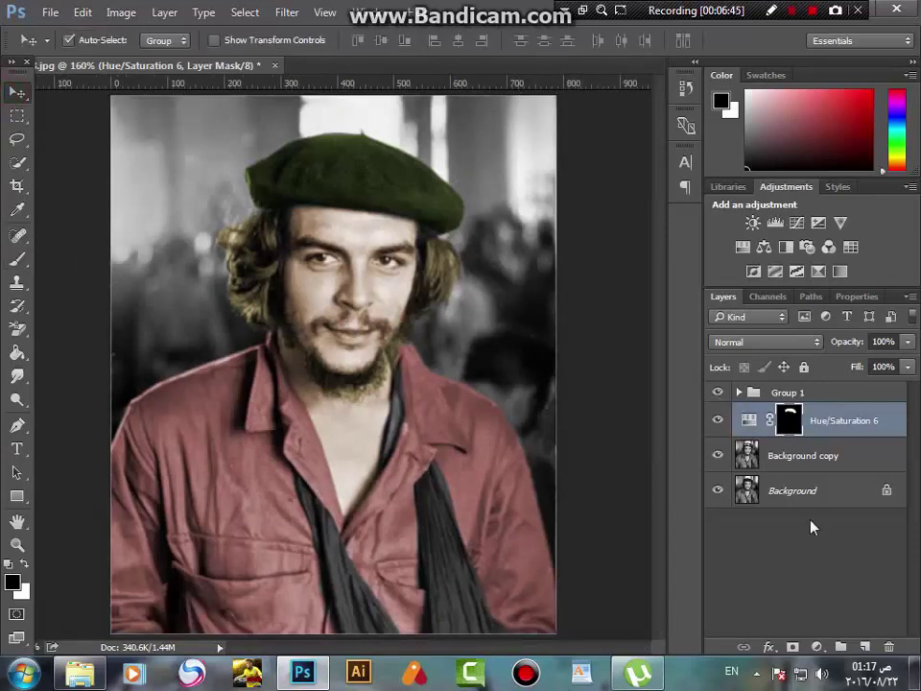
click(717, 392)
click(718, 422)
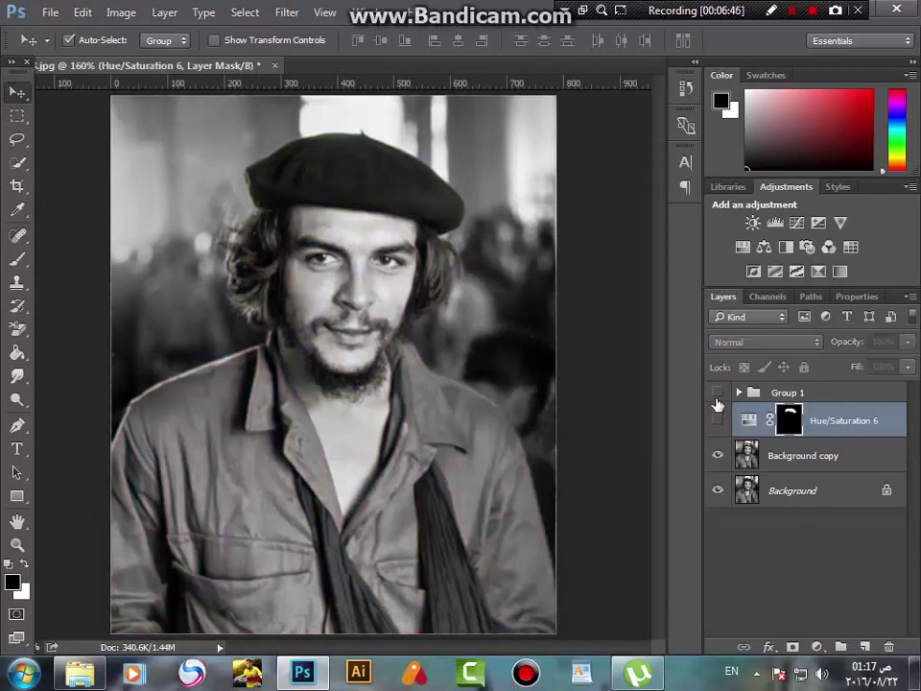
drag(718, 396, 720, 414)
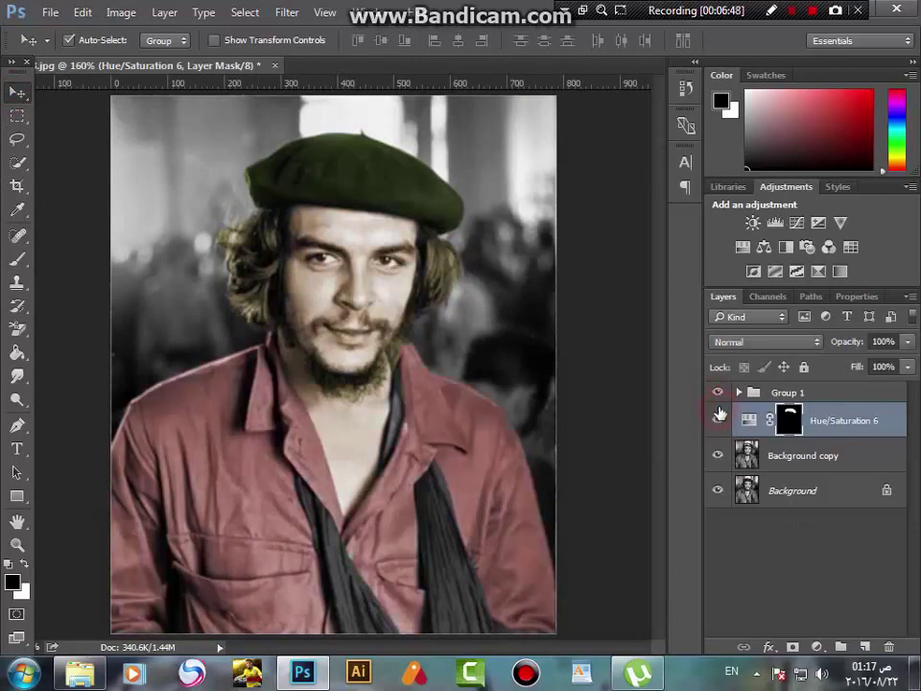